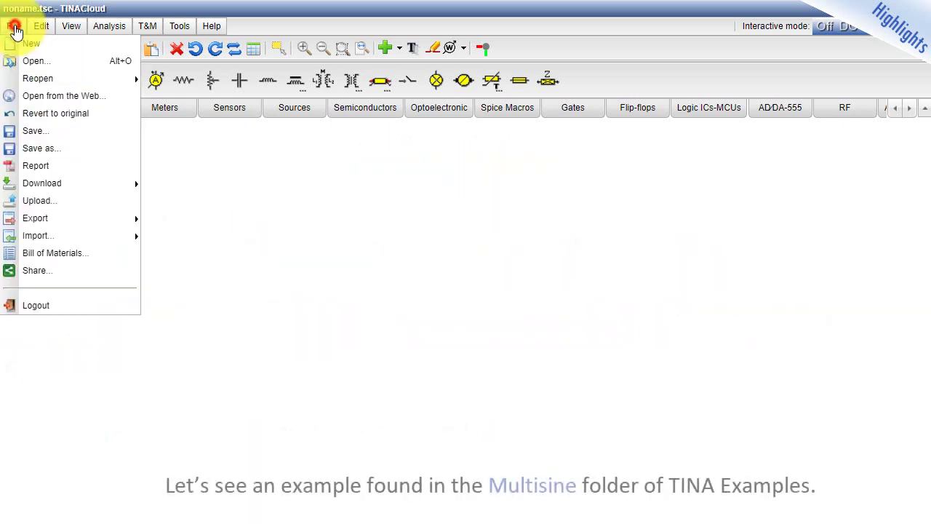
Step: Open the example circuit VM_Buck_#AC_PWL.TSC from the Multisine folder of TINA Examples
click(16, 26)
click(273, 294)
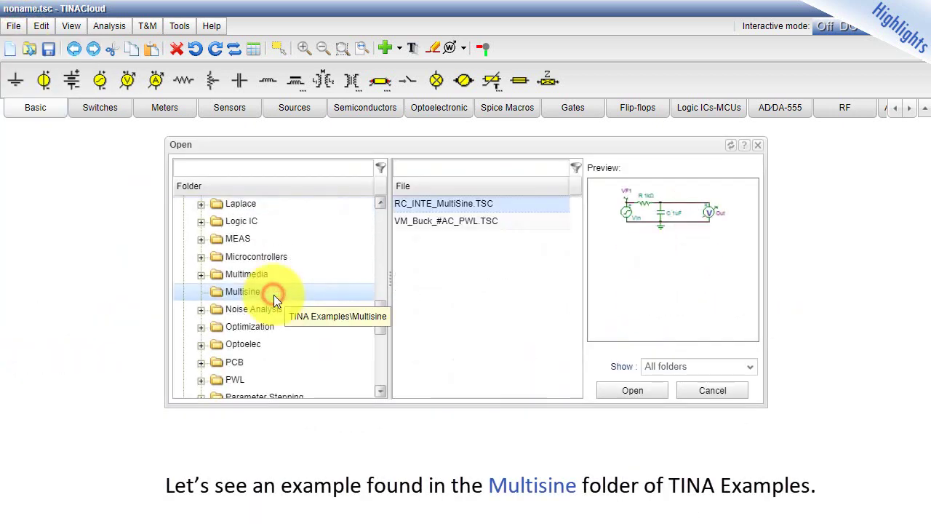
click(446, 220)
click(632, 391)
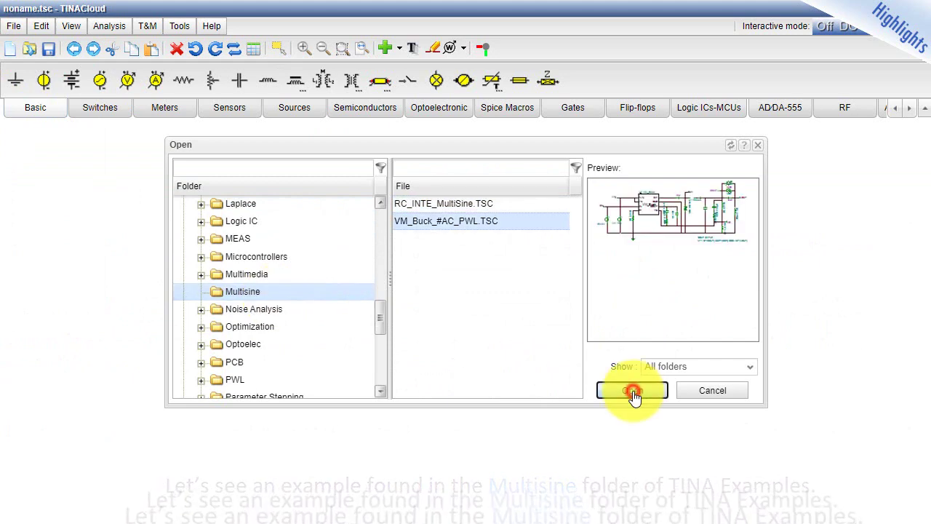
Step: Run the AC Multisine Analysis on the buck converter from 2k to 200k with source VG2 and a 1.5m steady state time
click(109, 25)
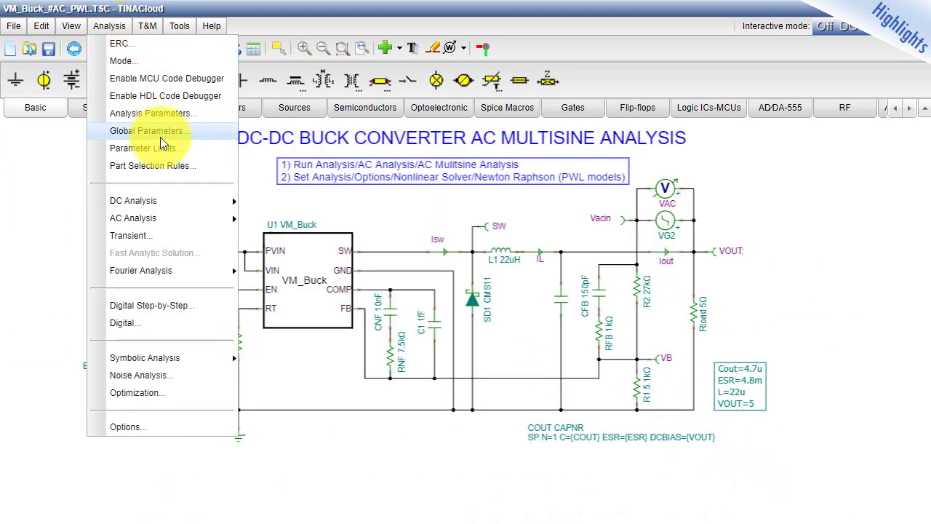
mouse_move(199, 216)
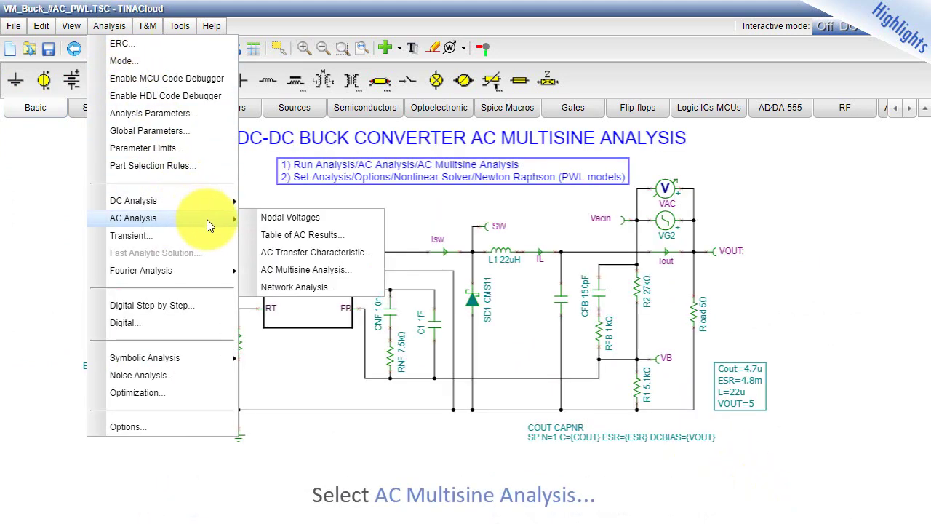
click(338, 270)
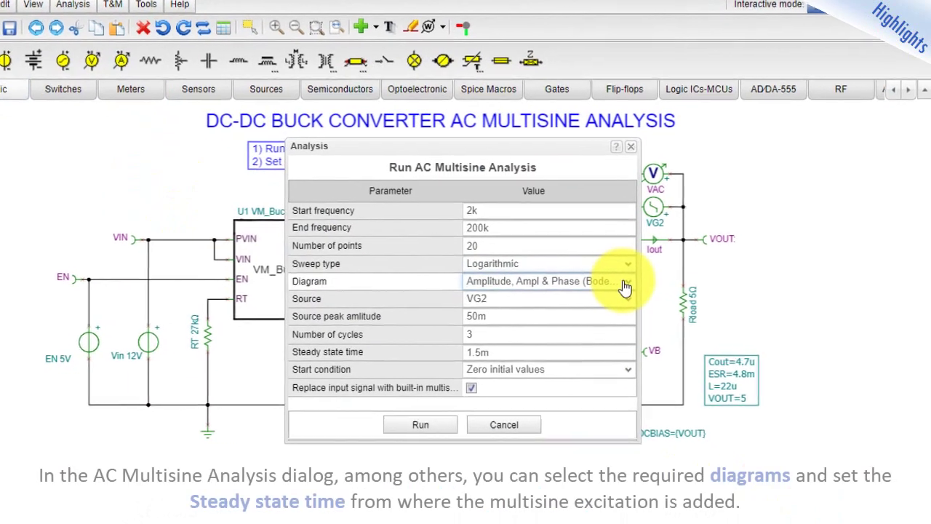
click(637, 293)
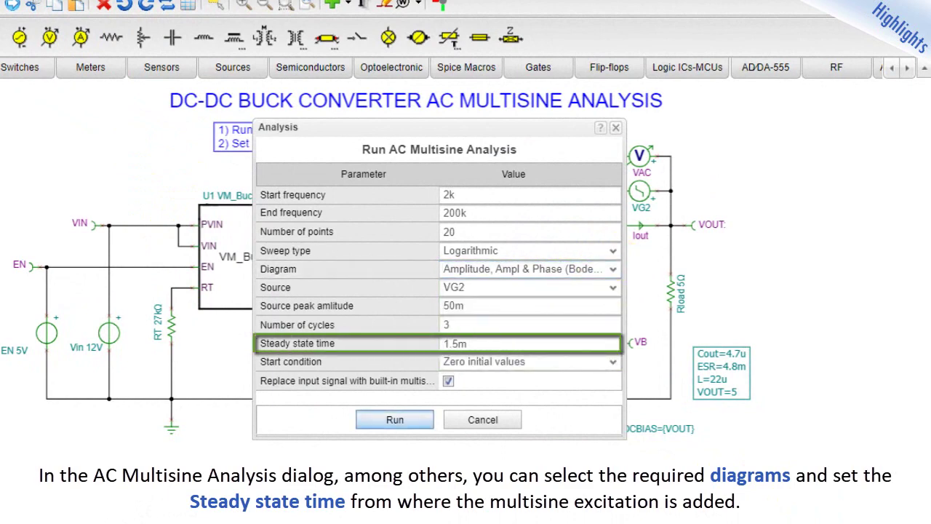
click(394, 422)
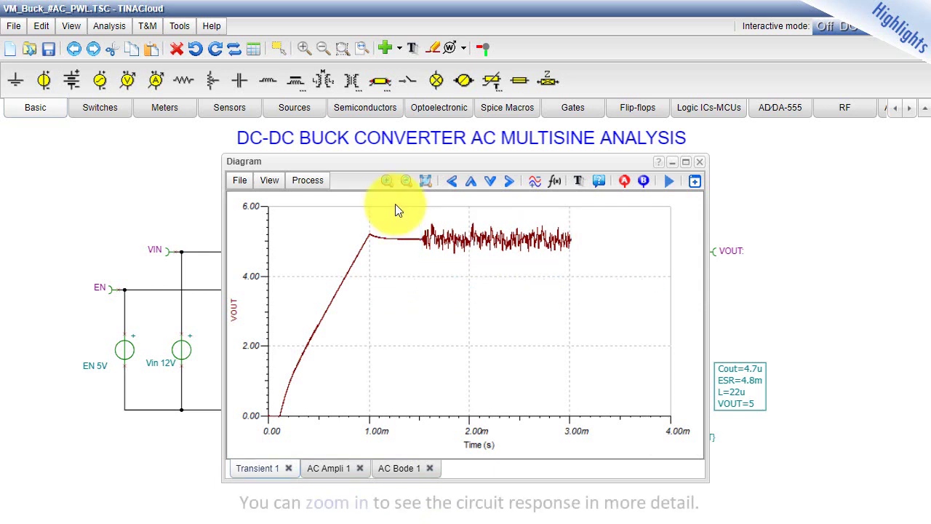
Step: Zoom in on the multisine part of the transient response and view the AC amplitude and Bode diagrams
click(386, 181)
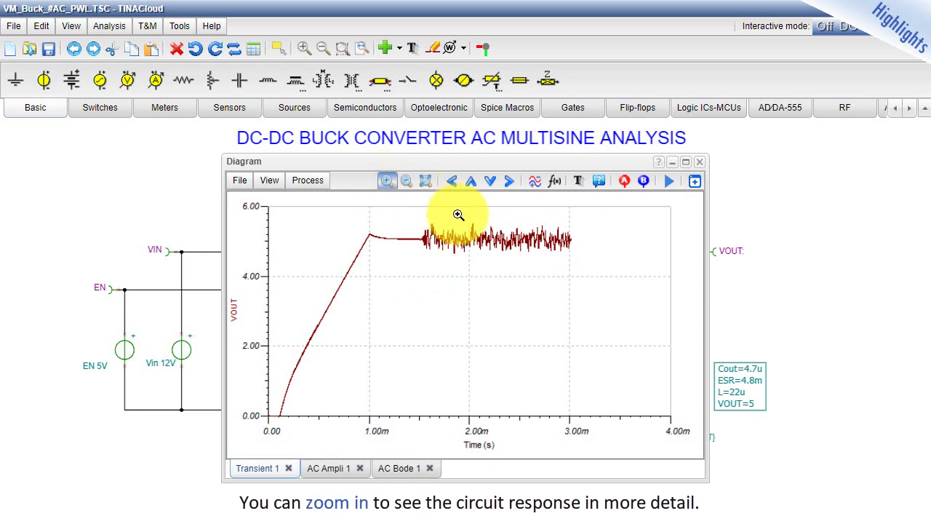
click(473, 237)
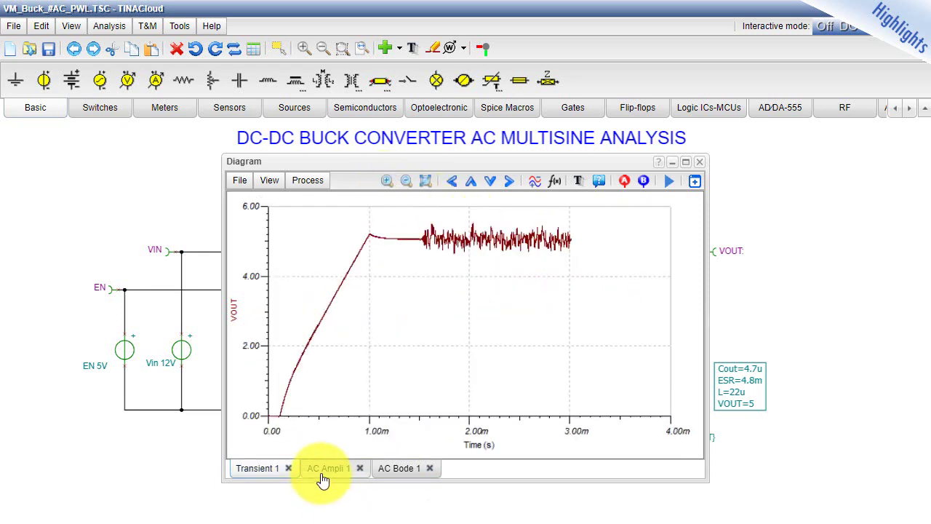
click(323, 470)
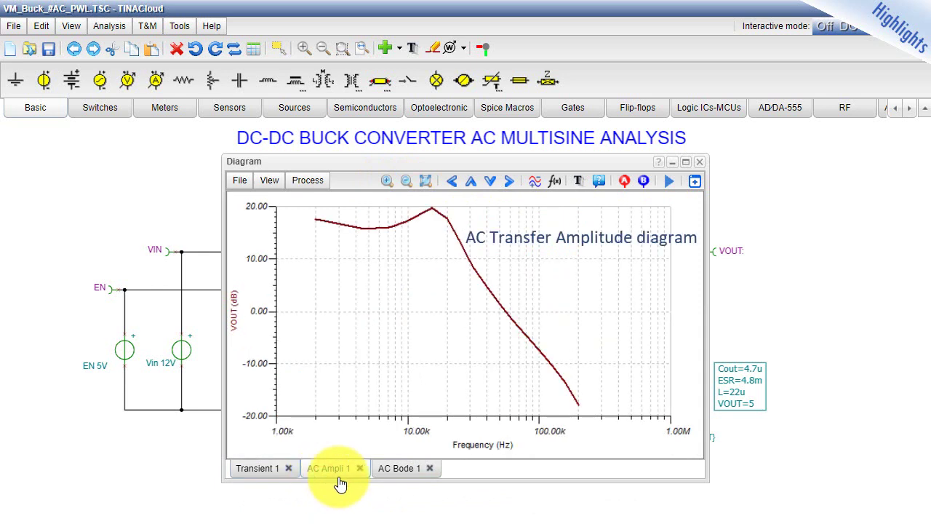
click(401, 471)
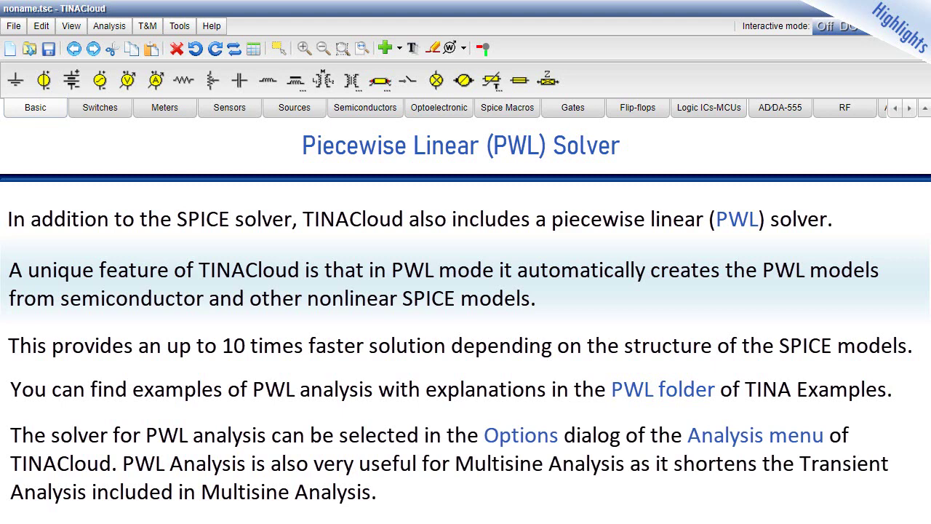
Step: Open the example circuit DC-DC Buck Converter Startup Spice vs. PWL.TSC from the PWL folder of TINA Examples
click(13, 25)
click(29, 60)
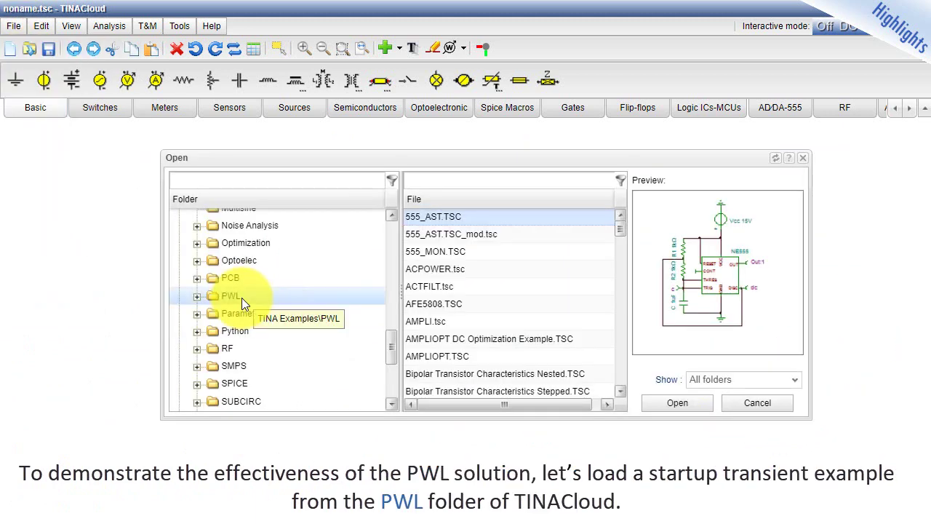
click(241, 297)
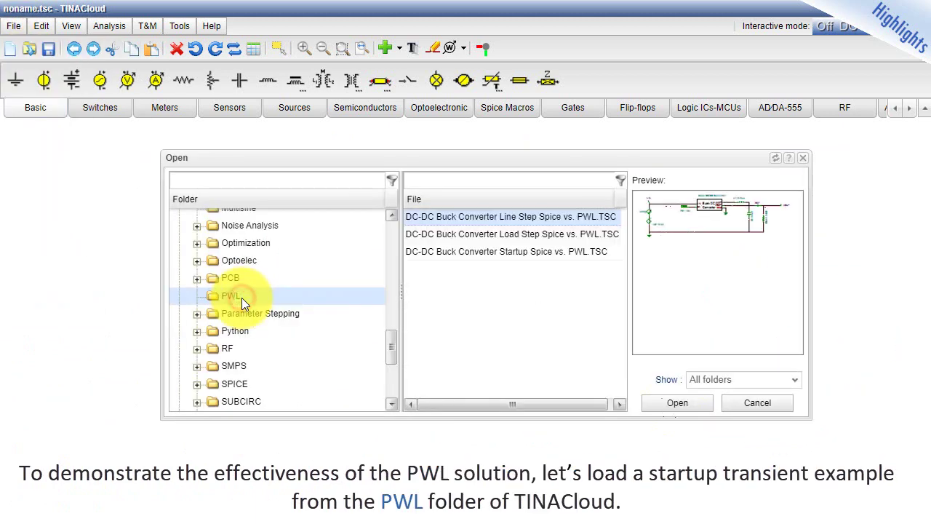
click(670, 407)
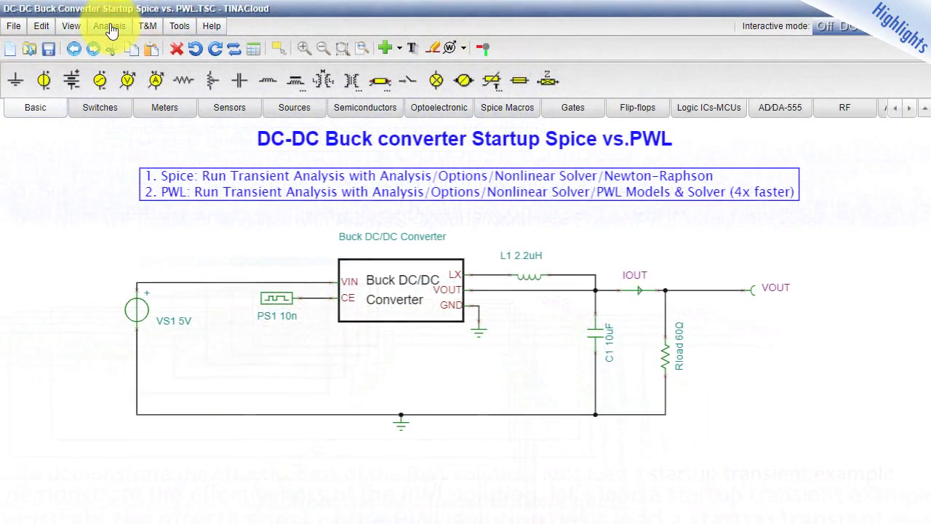
Step: Set the nonlinear solver to PWL Models Solver in the analysis options
click(109, 26)
click(177, 428)
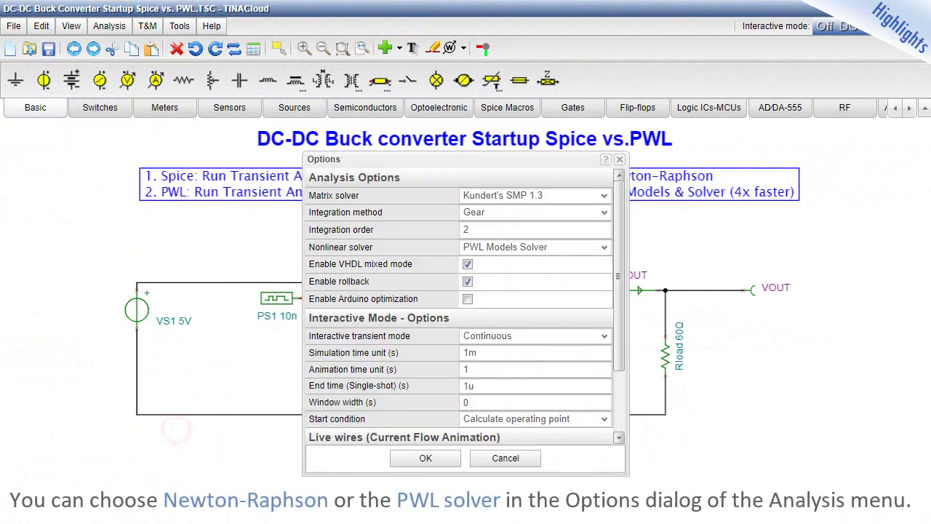
click(604, 249)
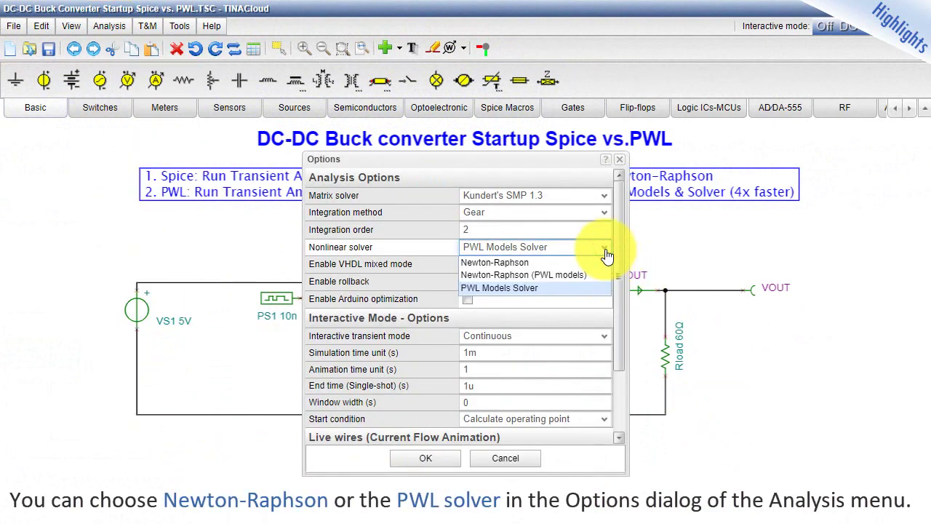
click(553, 287)
click(426, 458)
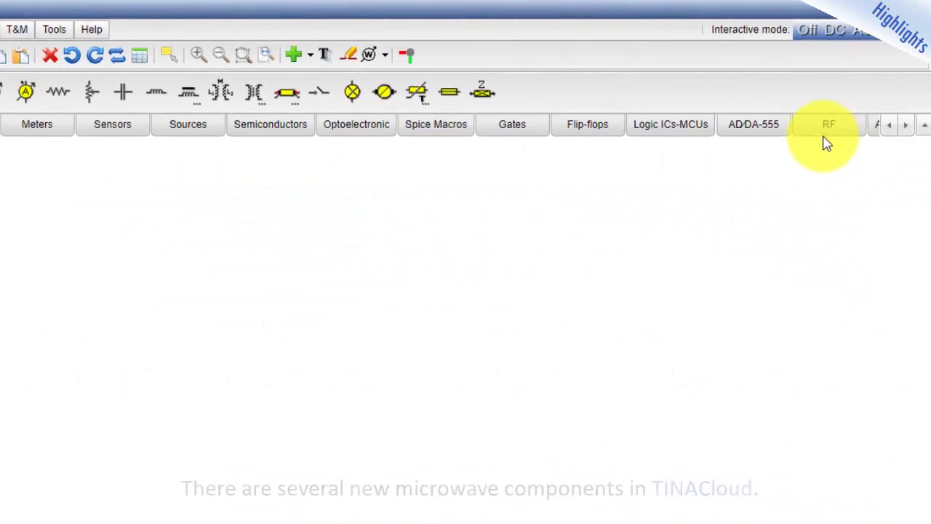
Step: Place the RF component Circulator on the schematic and open its properties
click(828, 132)
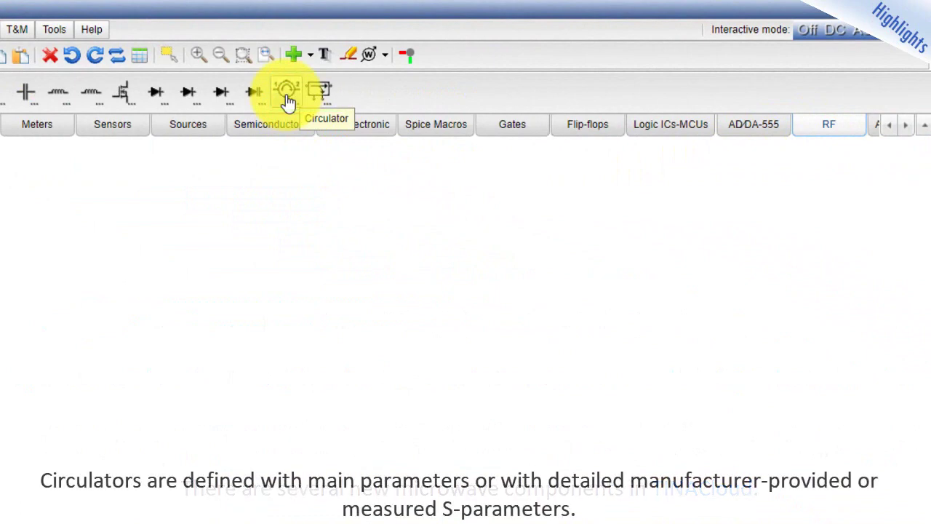
click(287, 93)
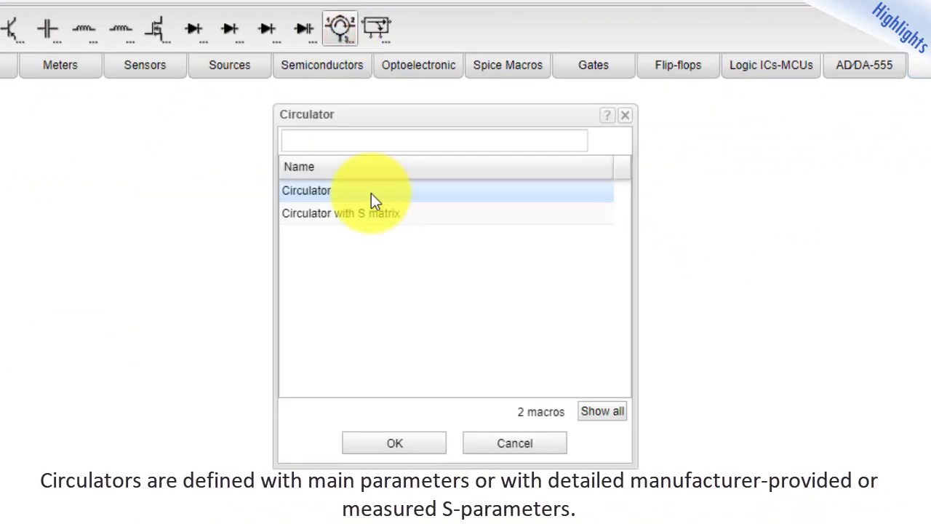
click(371, 195)
click(414, 449)
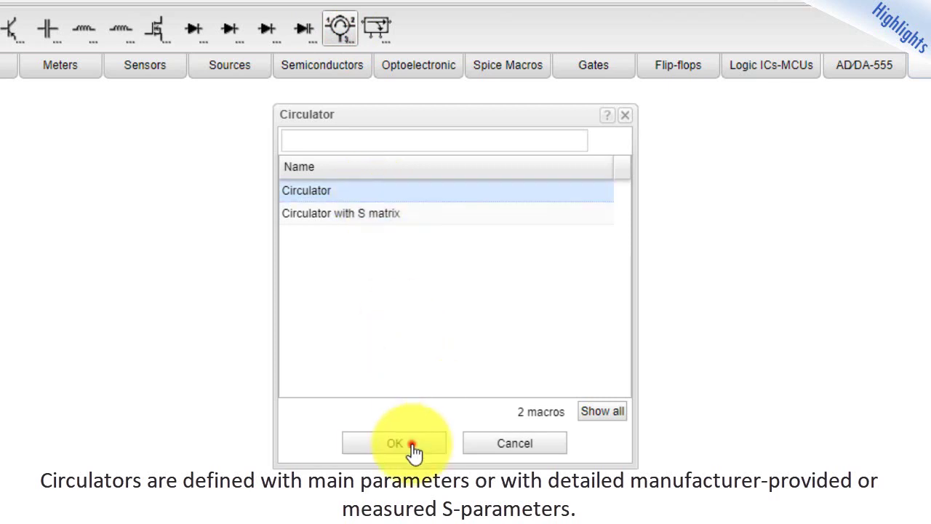
click(208, 197)
double_click(208, 197)
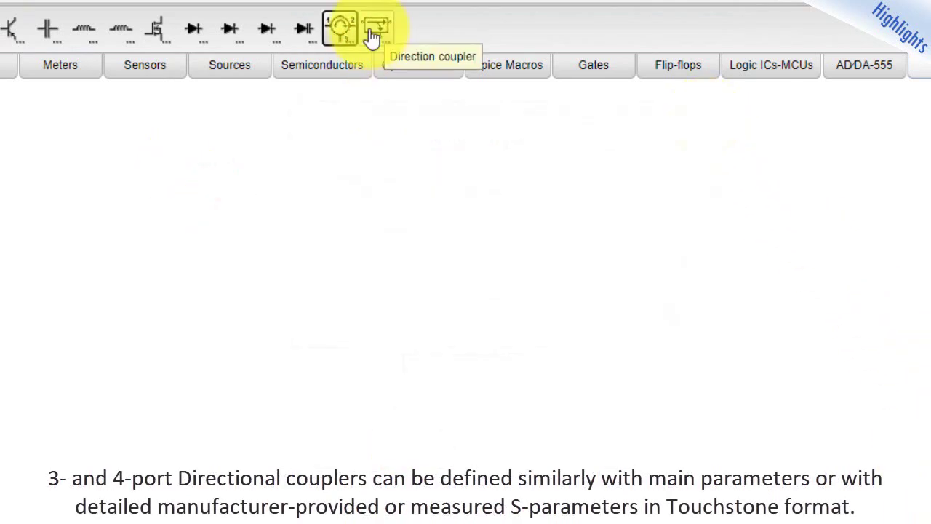
Step: Place a Direction coupler (4 port) on the schematic and accept its default properties
click(373, 31)
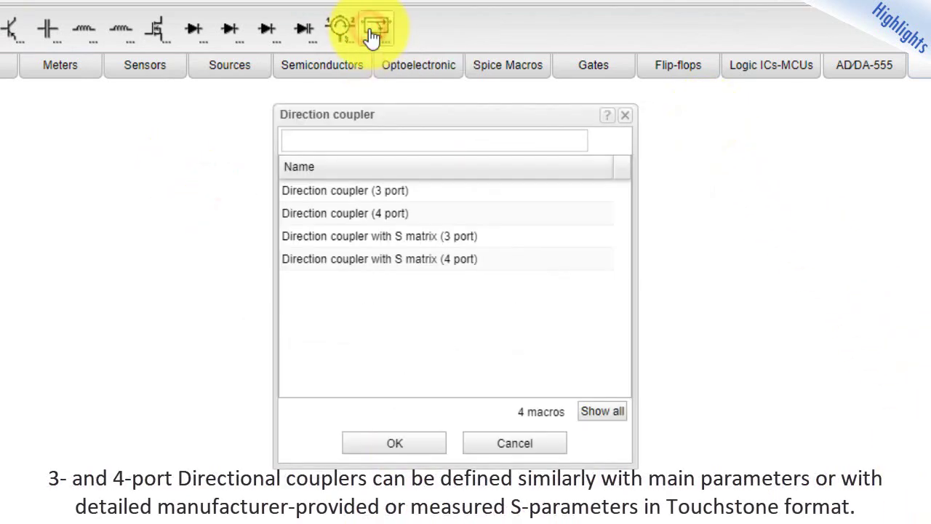
click(420, 213)
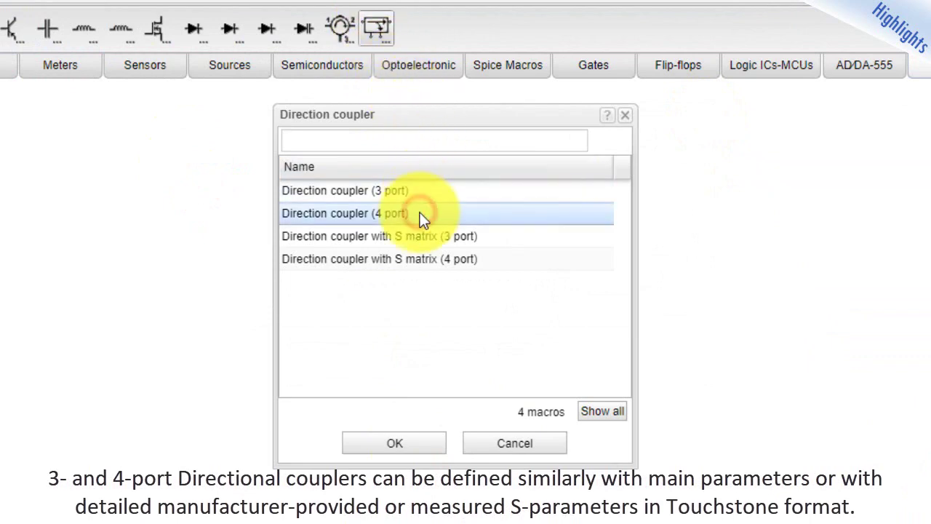
click(395, 441)
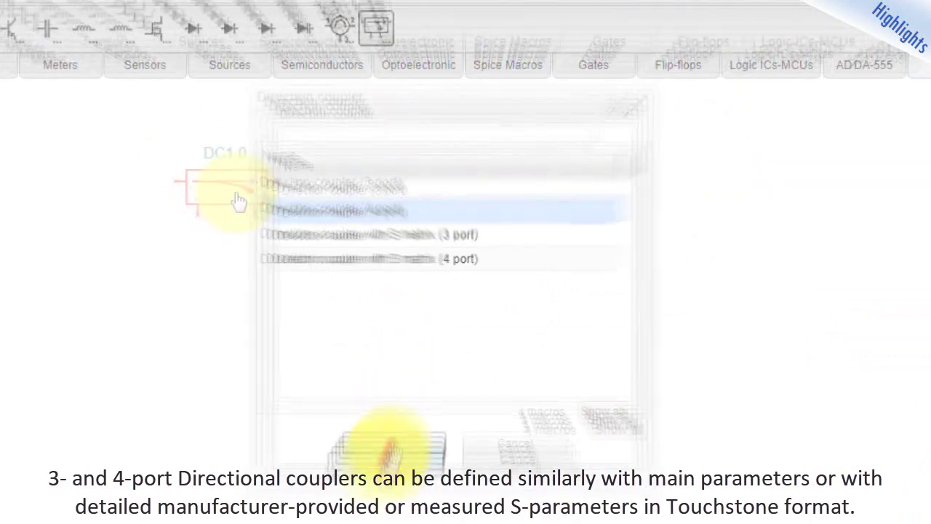
click(237, 195)
double_click(239, 201)
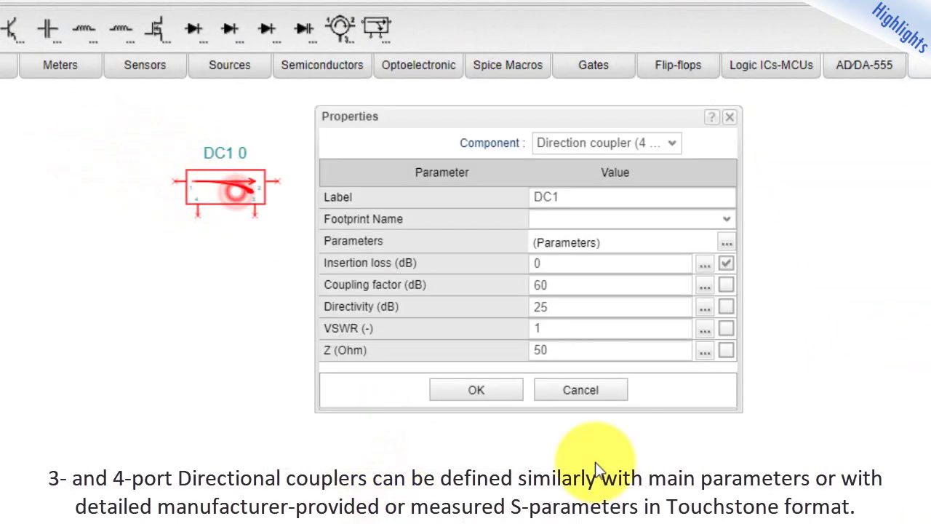
click(494, 401)
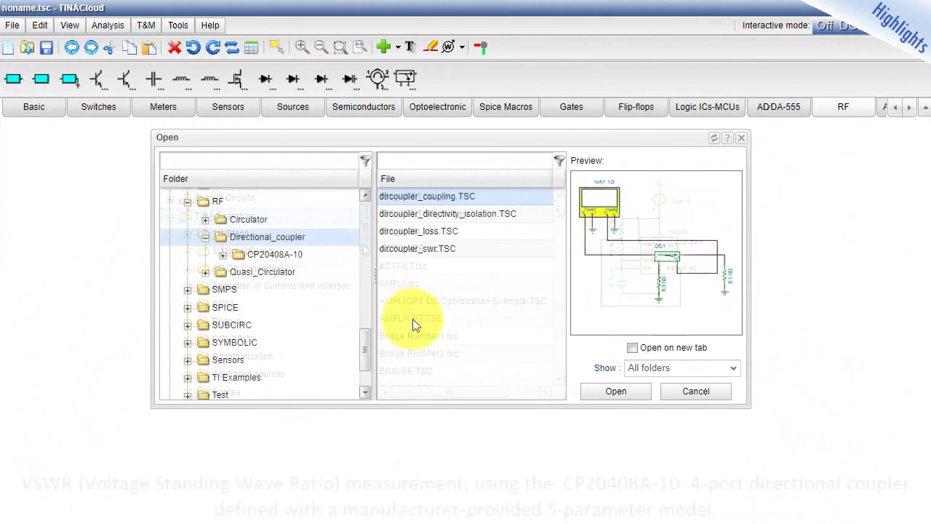
Step: Open the example circuit dircoupler_swr.TSC from the RF Directional_coupler folder
click(454, 250)
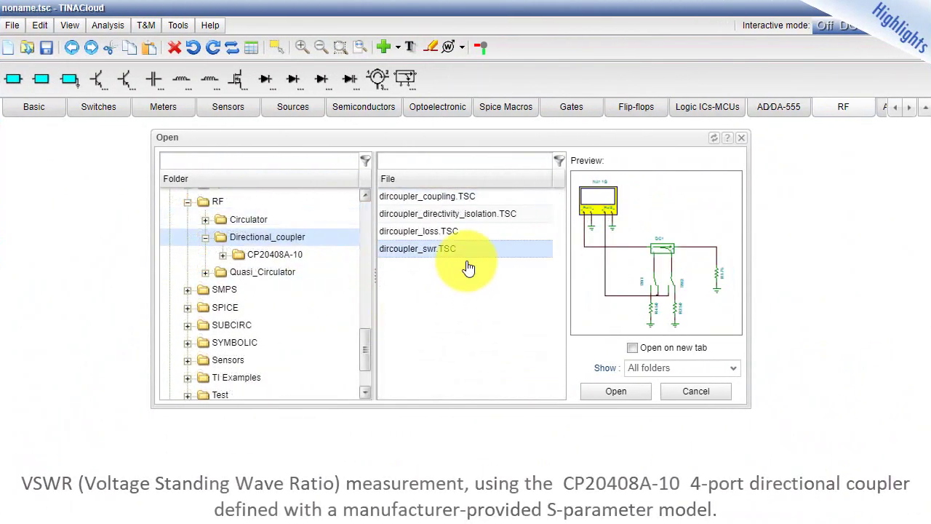
click(613, 393)
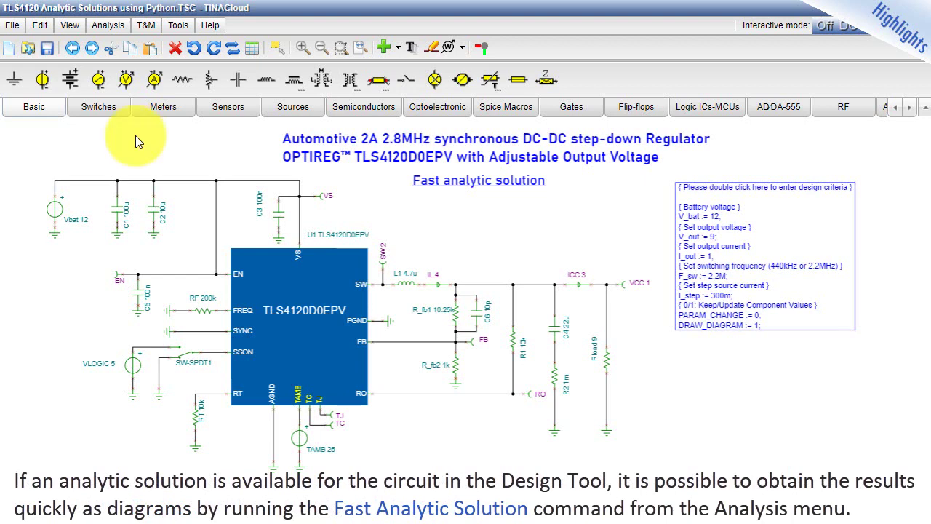
Step: Run the Fast analytic solution for the TLS4120 step-down regulator circuit and close the resulting diagram window
click(108, 25)
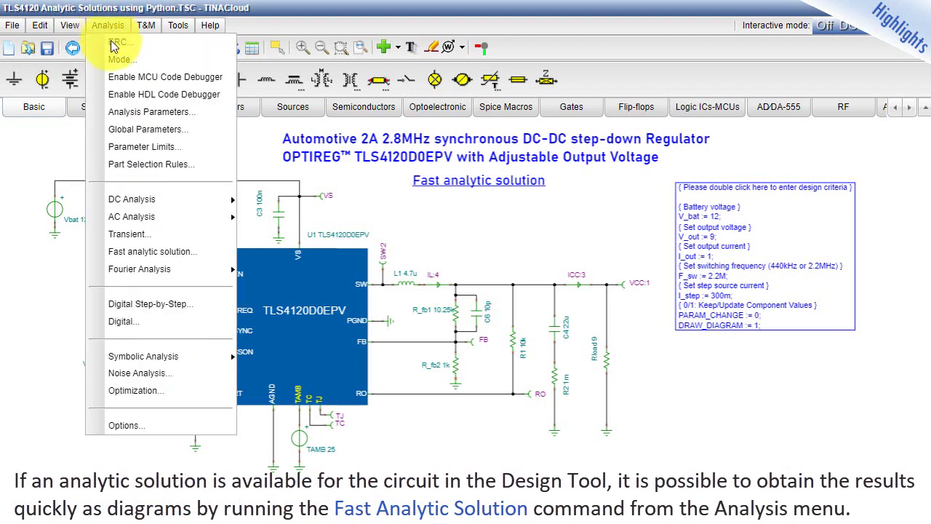
click(205, 256)
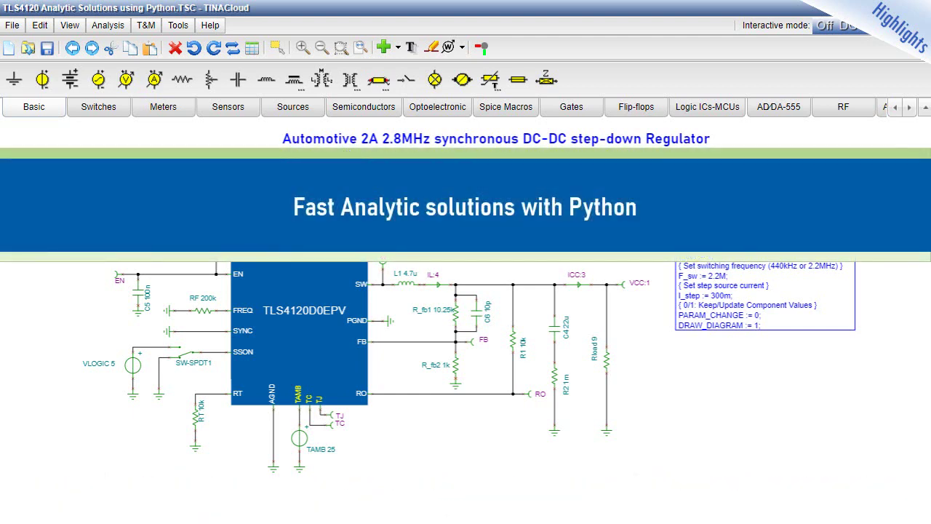
click(109, 25)
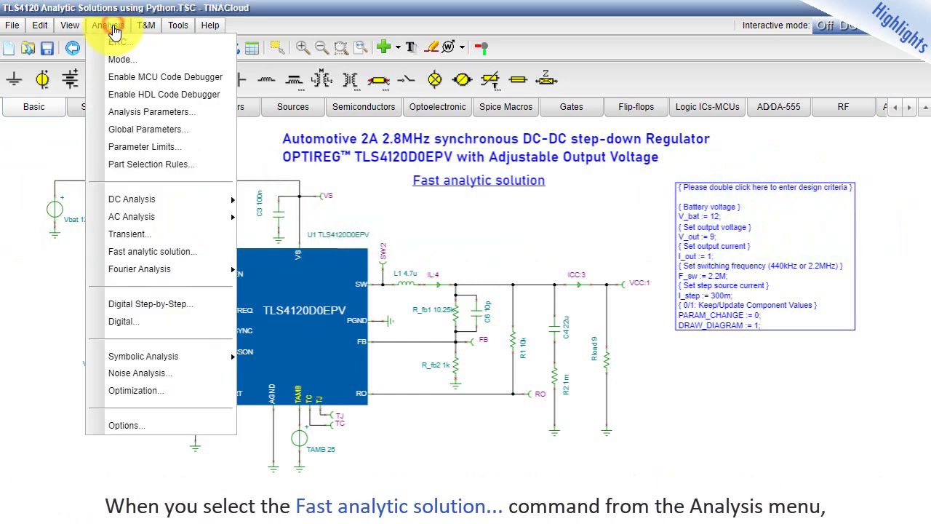
click(200, 253)
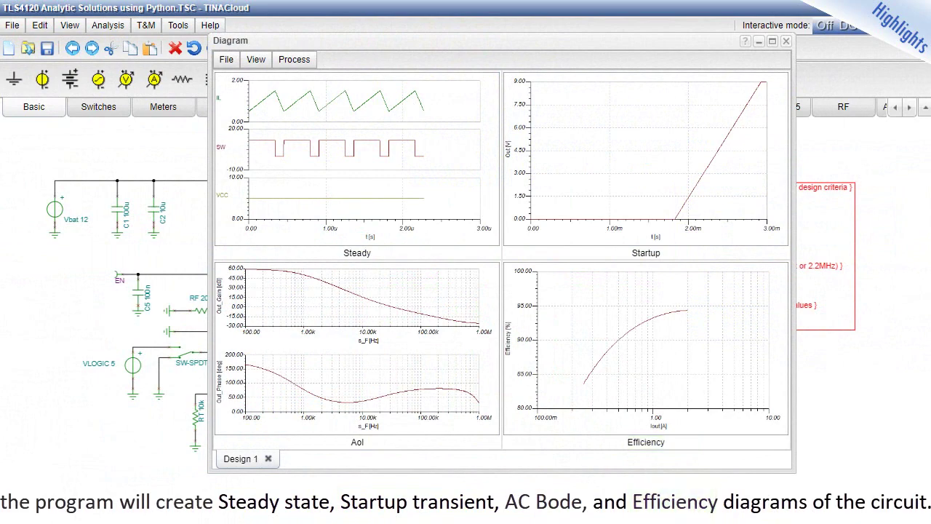
click(786, 41)
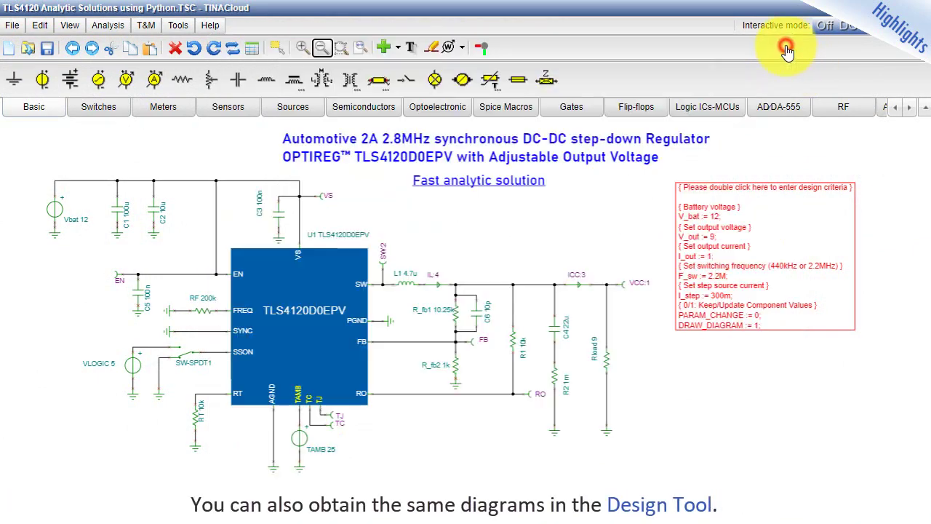
Step: Open the Design Tool for the TLS4120 regulator circuit
click(178, 25)
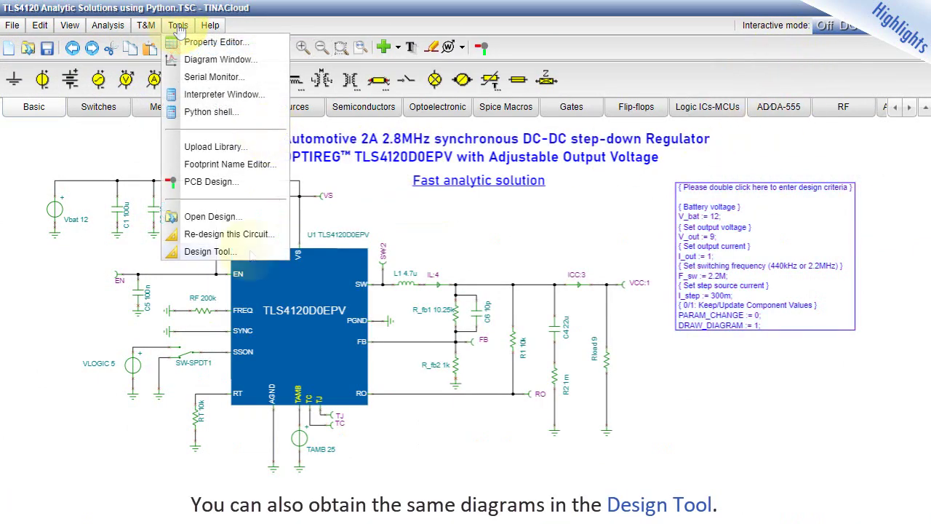
click(211, 251)
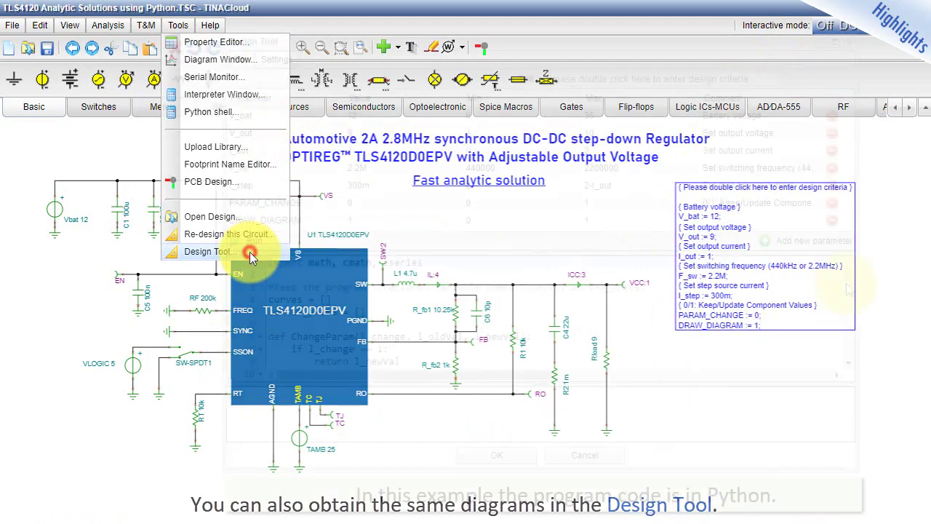
Step: Review the Python code in the Design Tool, run it, and compare the new diagrams with those of Design 1
drag(848, 285, 851, 305)
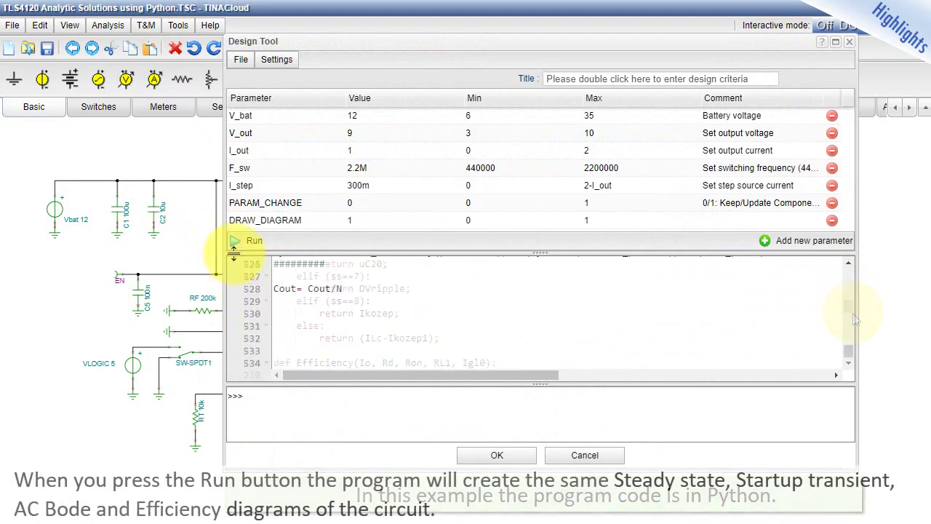
click(235, 242)
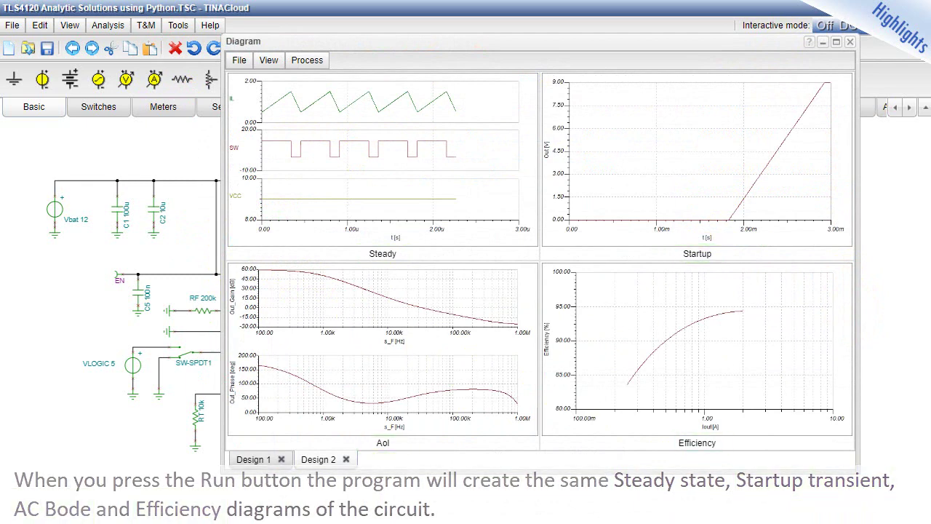
click(251, 466)
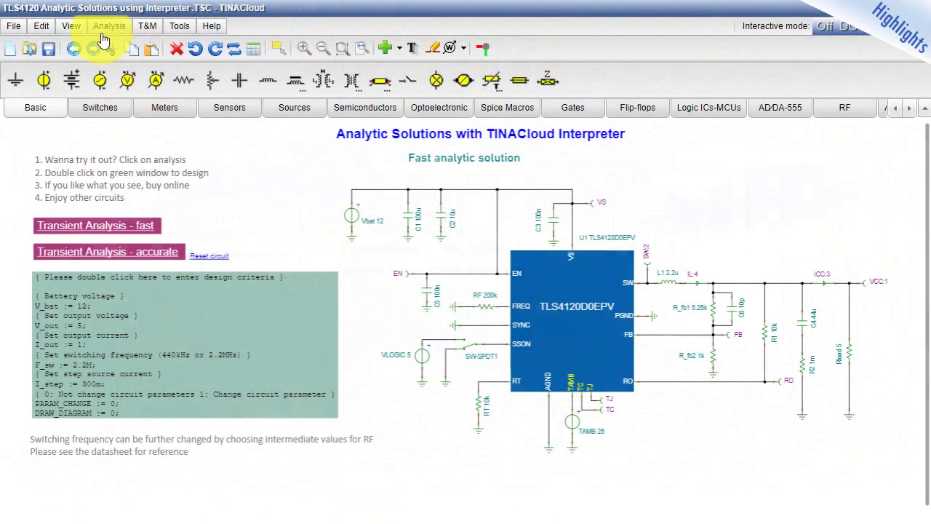
Step: Run the Fast analytic solution for the interpreter-based TLS4120 regulator circuit
click(108, 25)
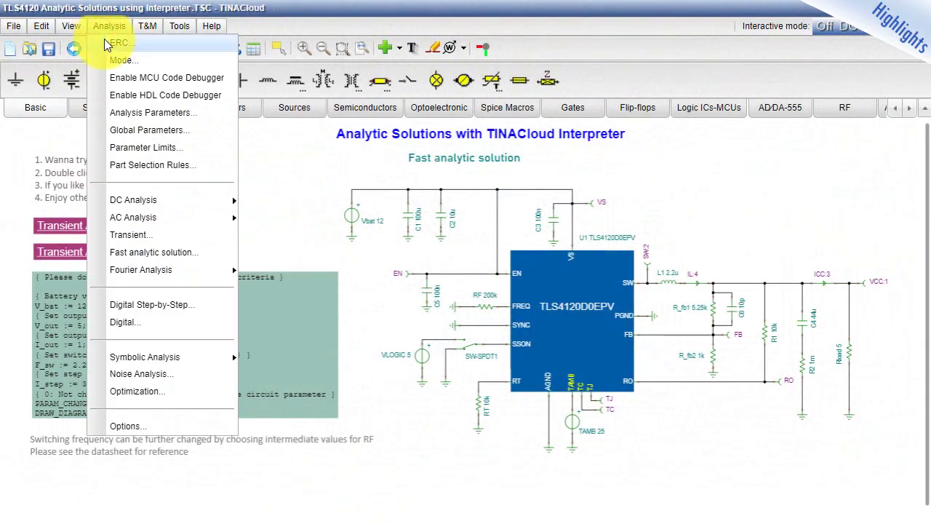
click(182, 252)
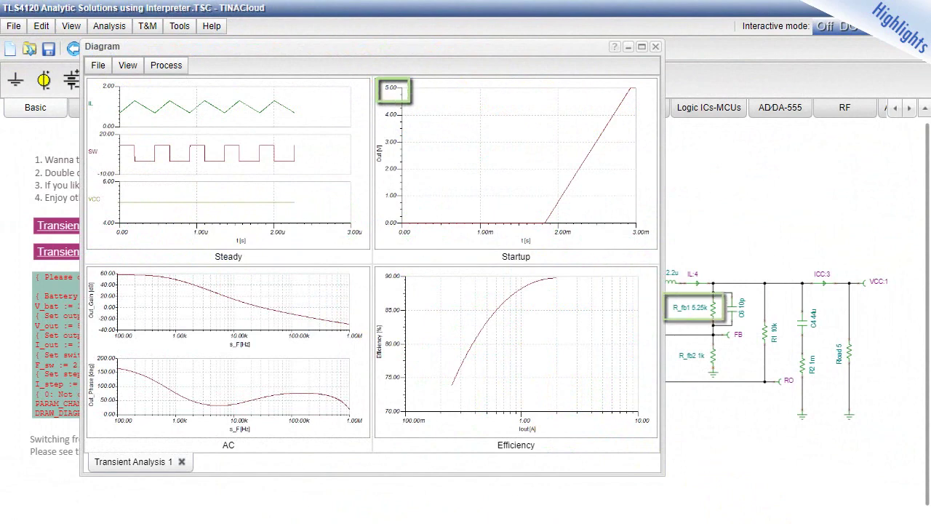
Step: Run the interpreter code from the Design Tool and compare the Transient Analysis 1 and Transient Analysis 2 diagram pages
click(179, 27)
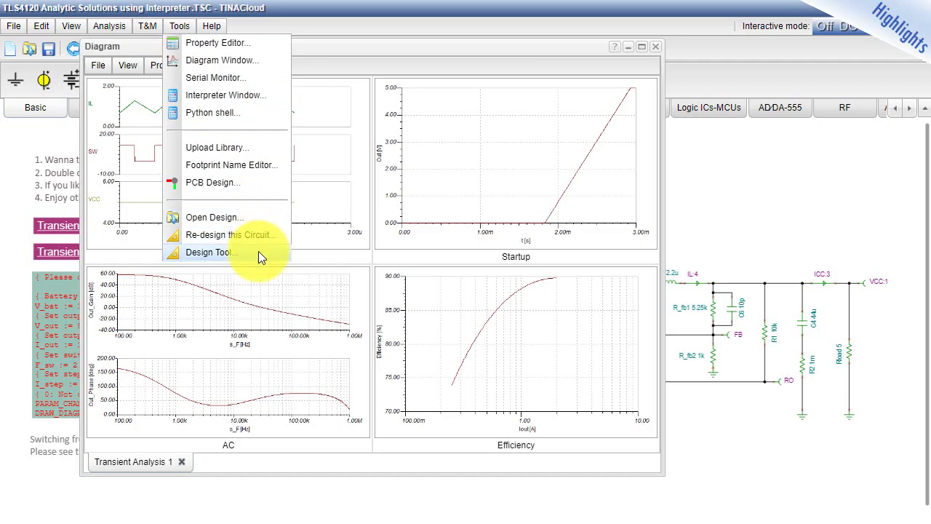
click(211, 251)
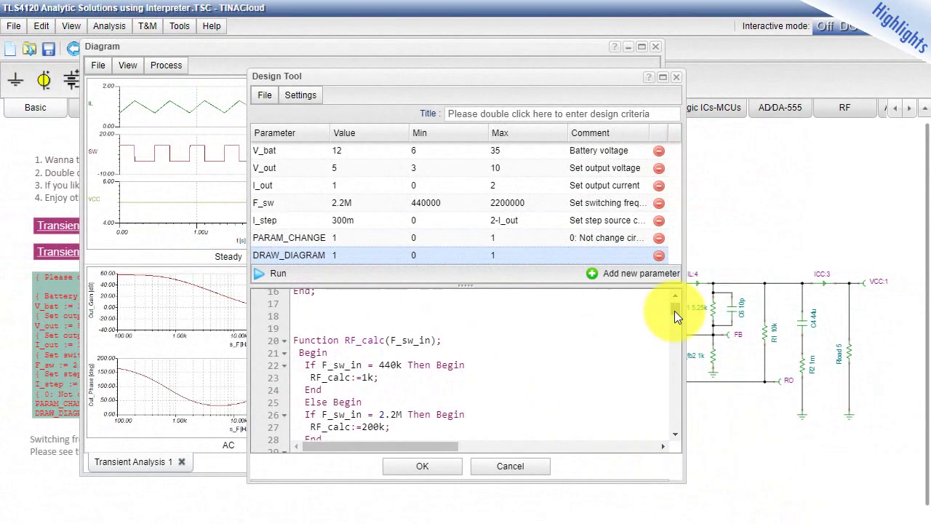
drag(674, 310, 680, 380)
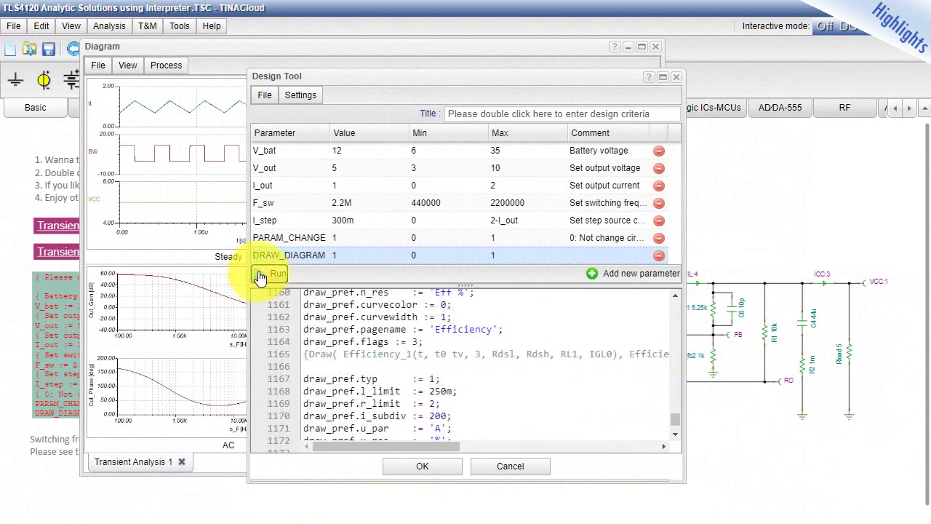
click(260, 276)
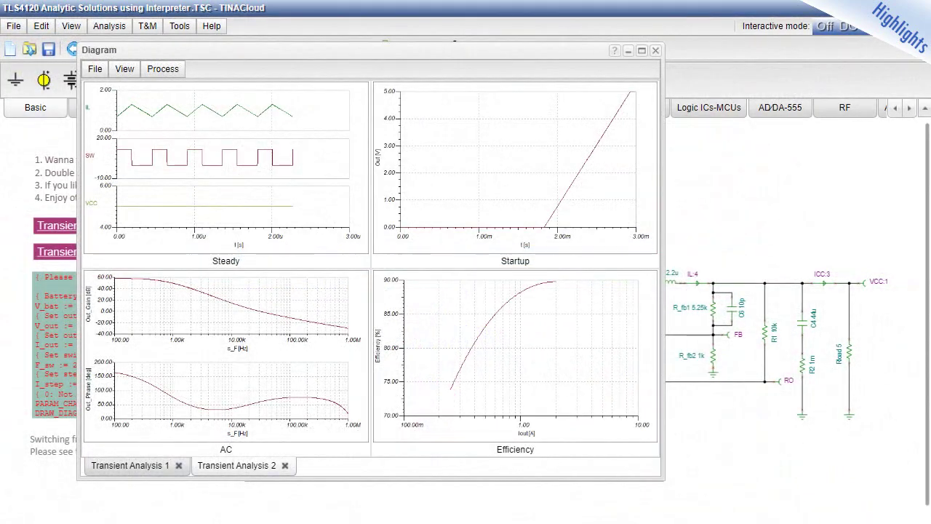
click(148, 466)
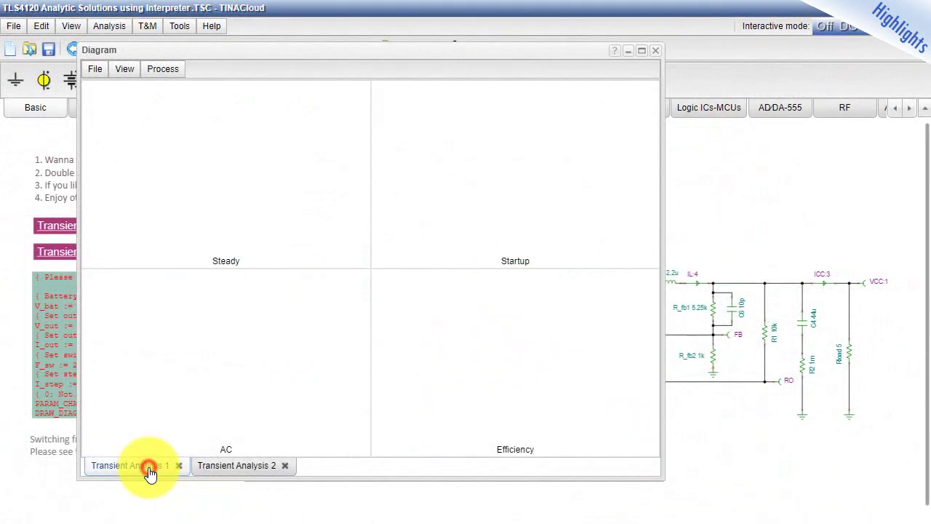
click(217, 473)
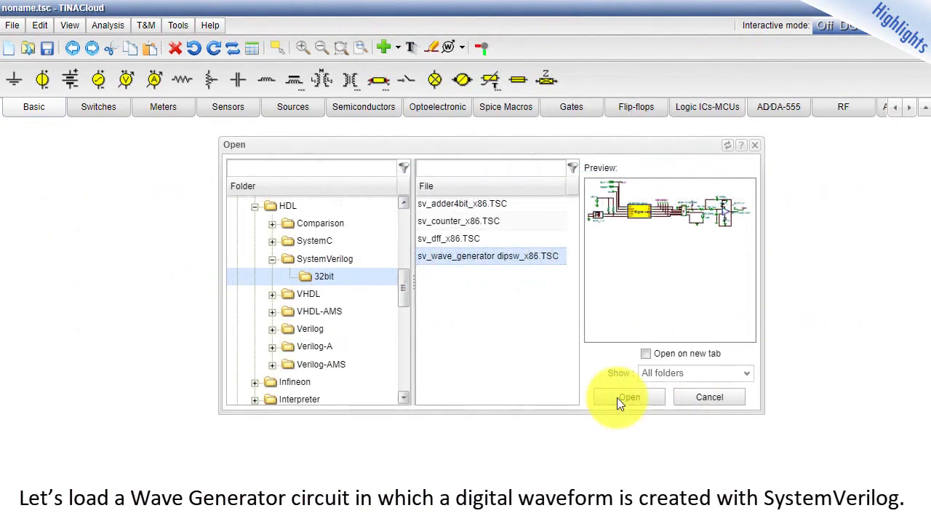
Step: Open the example sv_wave_generator dipsw_x86.TSC and review the HDL code of the U2 Digital wave macro
click(617, 397)
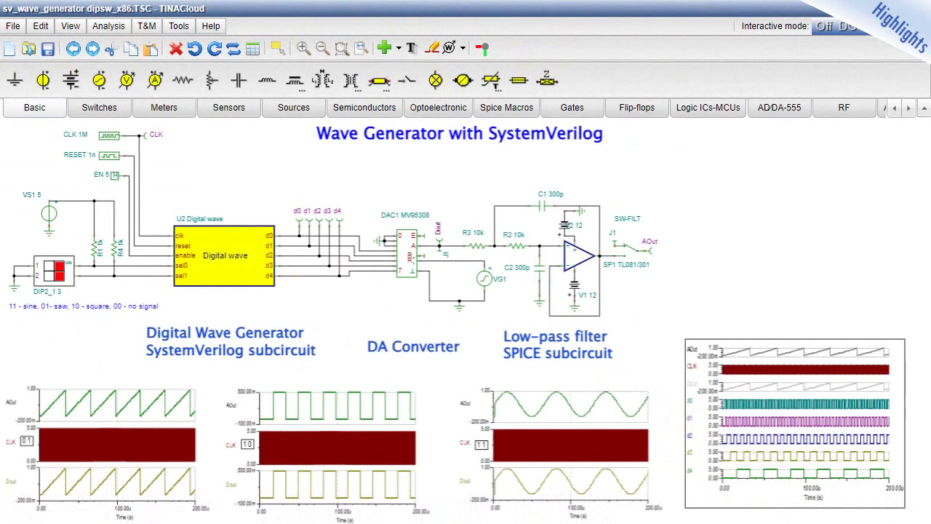
double_click(227, 281)
click(617, 295)
drag(652, 331, 656, 377)
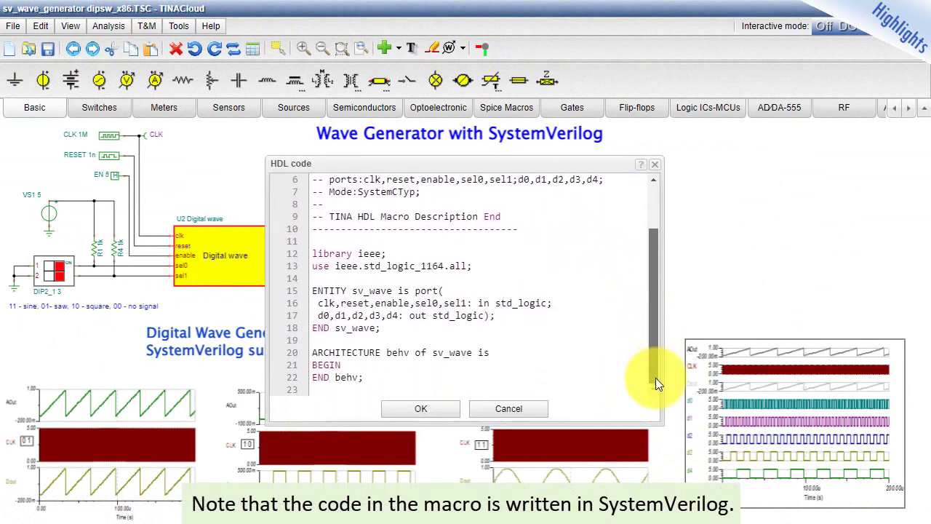
click(429, 411)
click(428, 407)
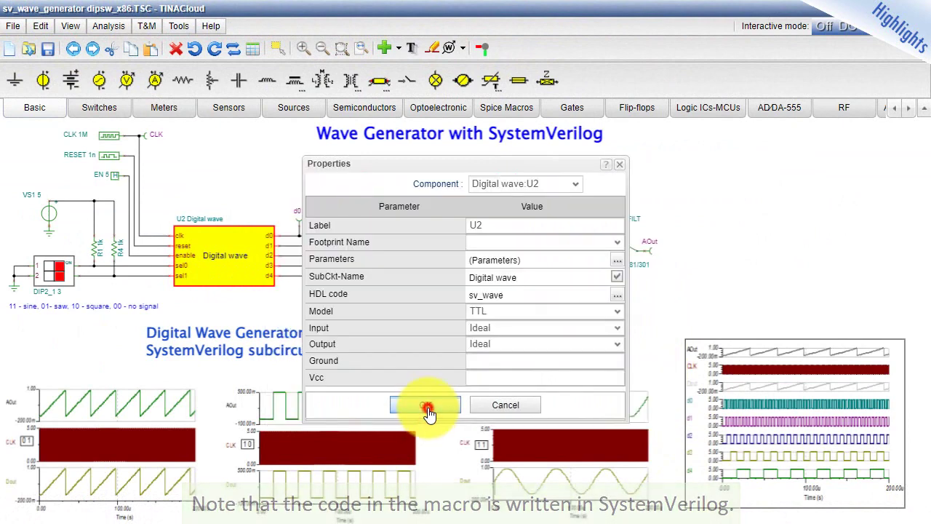
Step: Run a Transient analysis of the wave generator from 0 to 200u and close the resulting diagram window
click(110, 30)
click(162, 235)
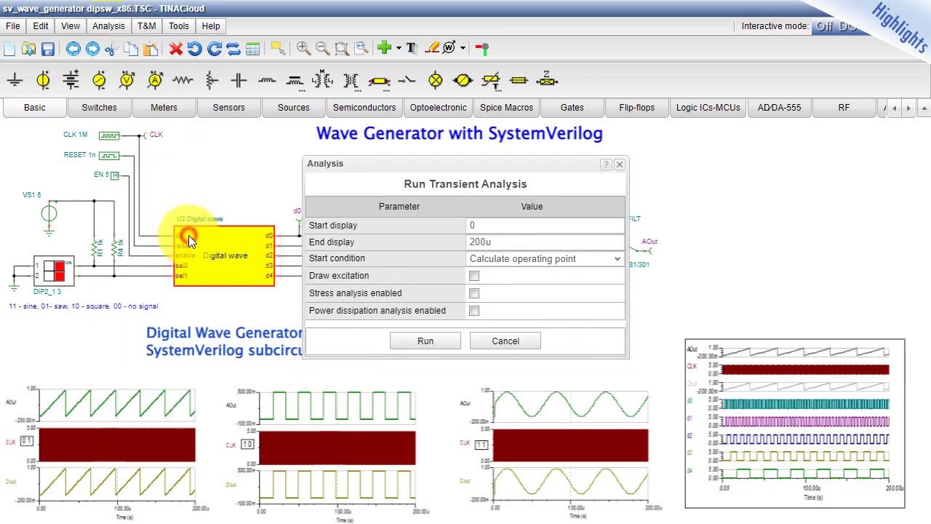
click(428, 340)
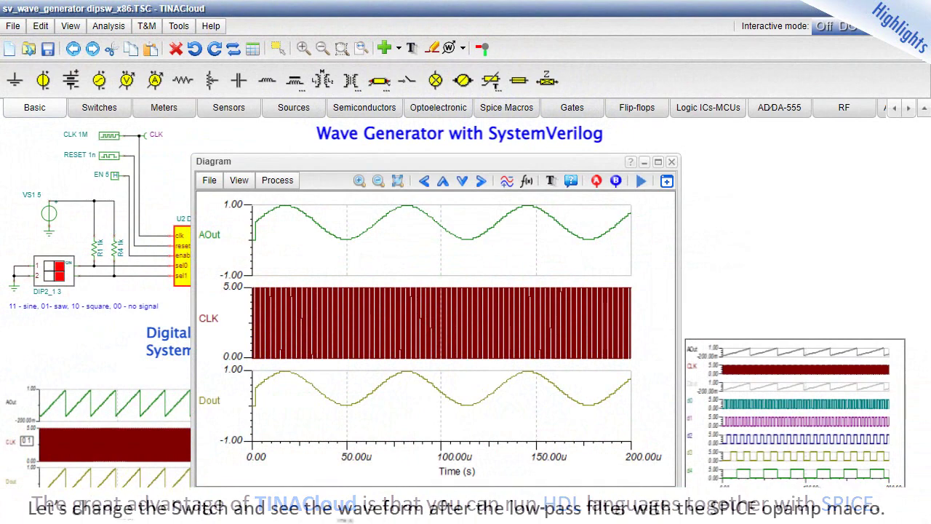
click(671, 161)
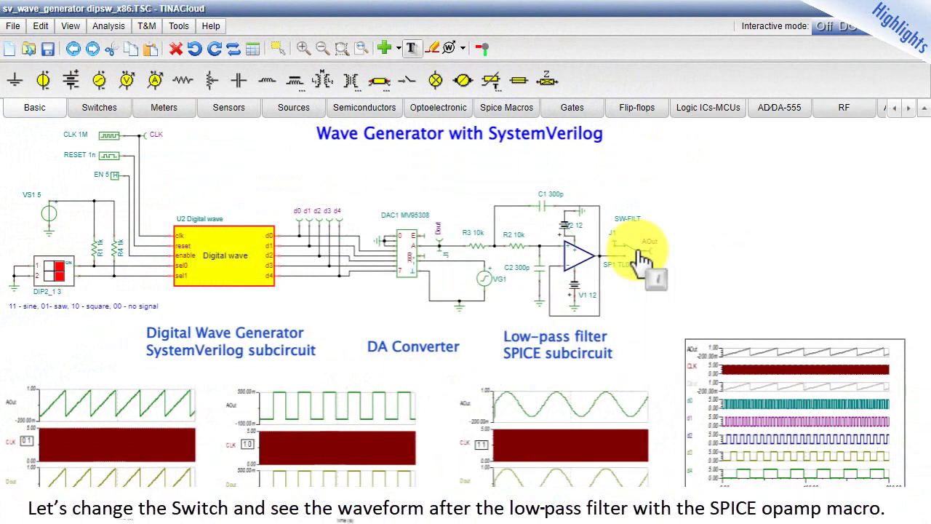
Step: Flip the SW-FILT switch to the low-pass filter output and review the SPICE subcircuit content of opamp SP1
click(638, 251)
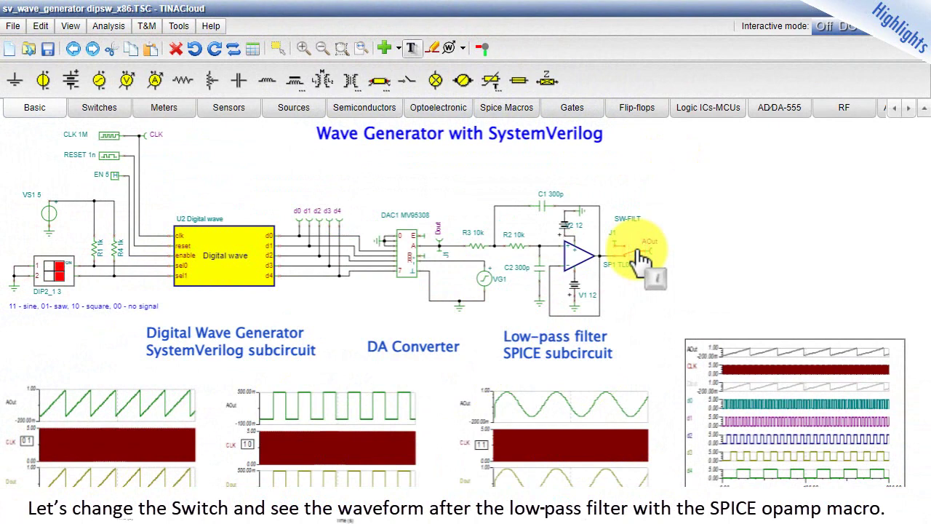
click(576, 259)
double_click(576, 259)
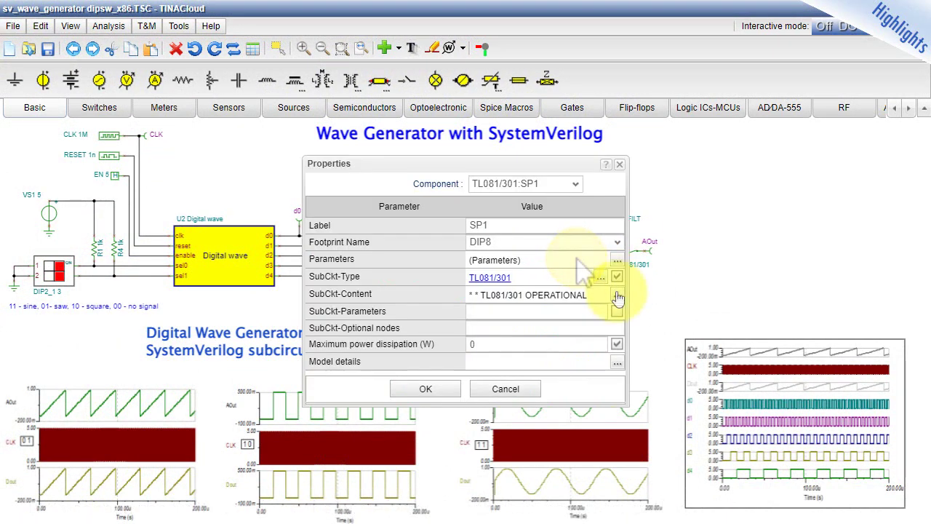
click(616, 296)
drag(617, 214, 622, 317)
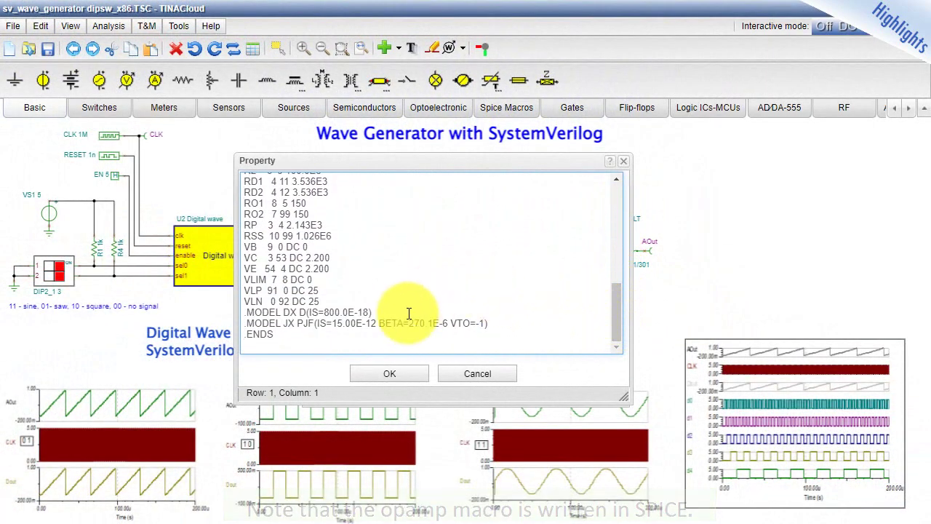
click(389, 374)
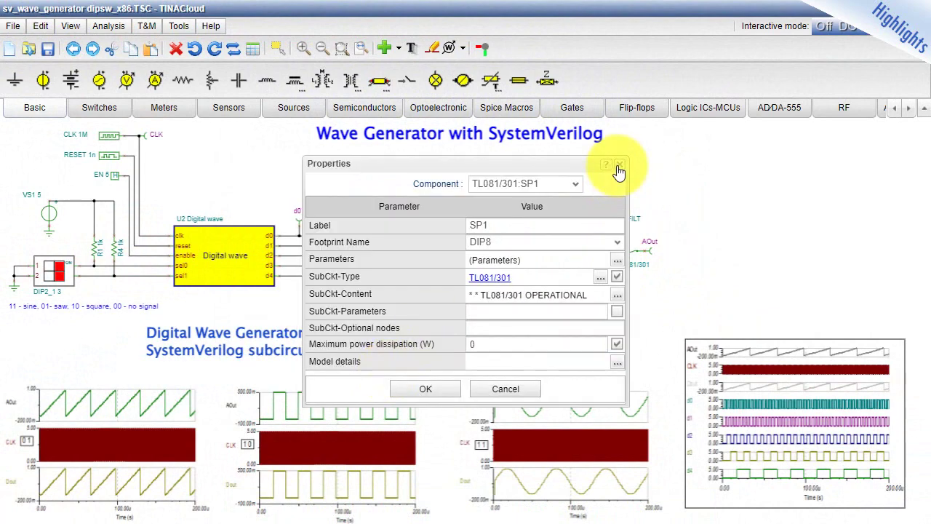
click(618, 166)
Step: Rerun the Transient analysis from 0 to 200u with the output taken after the low-pass filter
click(108, 26)
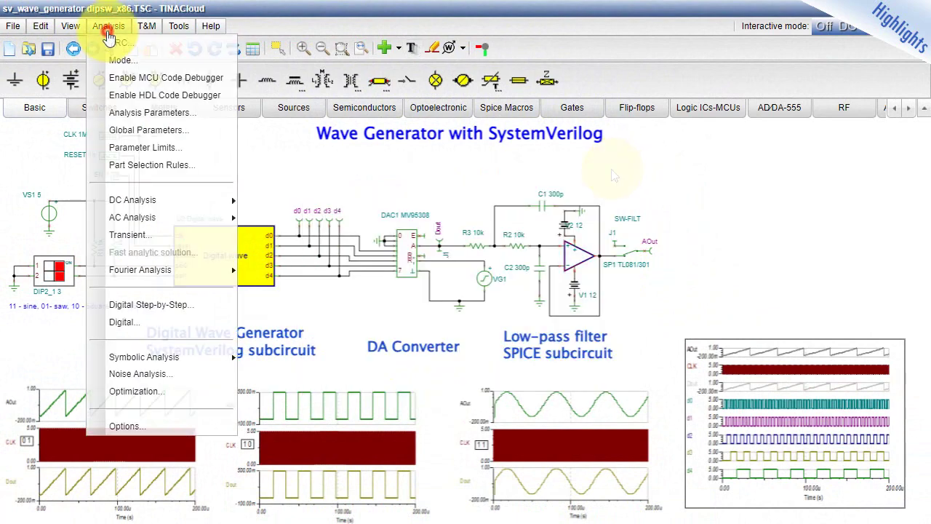
click(176, 232)
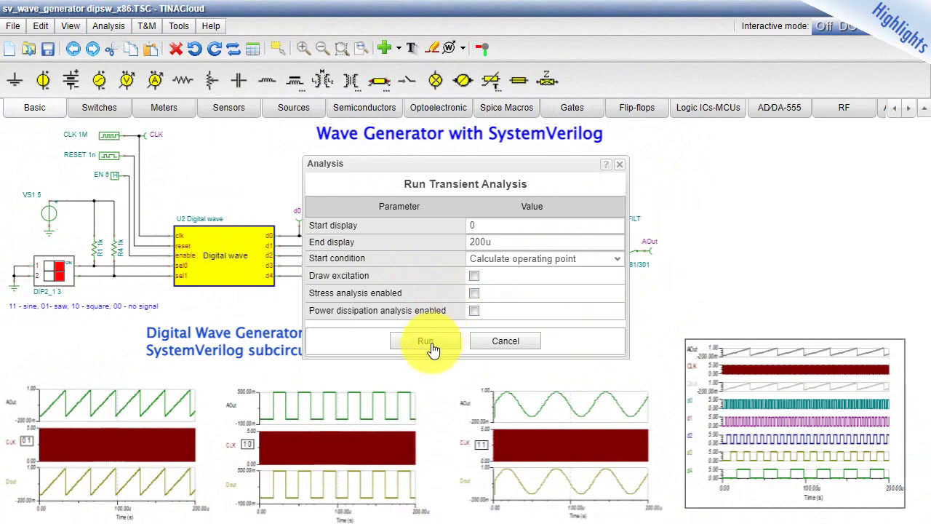
click(433, 346)
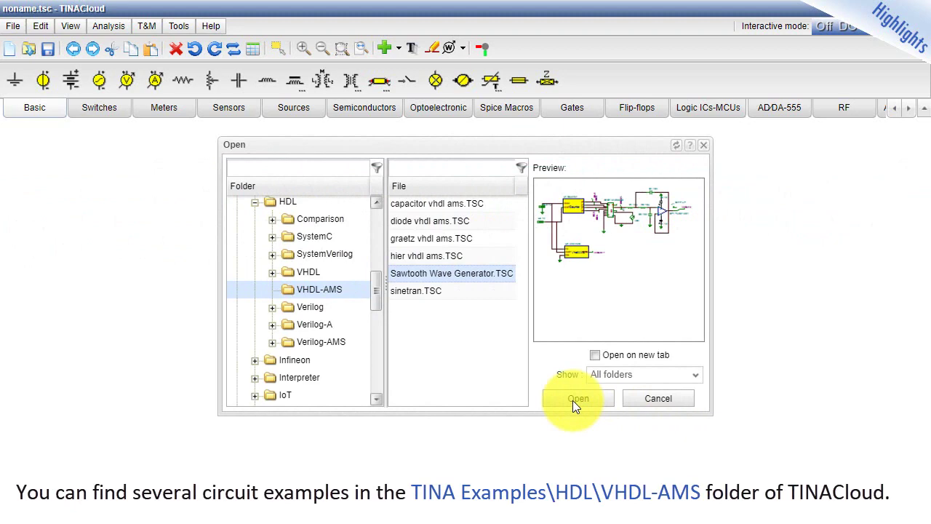
Step: Open Sawtooth Wave Generator.TSC from the VHDL-AMS examples folder and review the Verilog code of the U1 Counter block
click(578, 399)
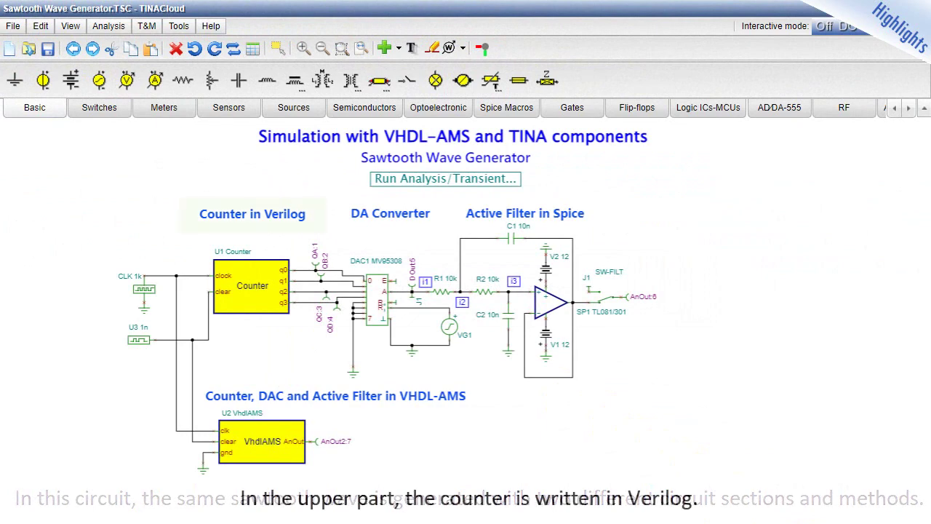
double_click(257, 299)
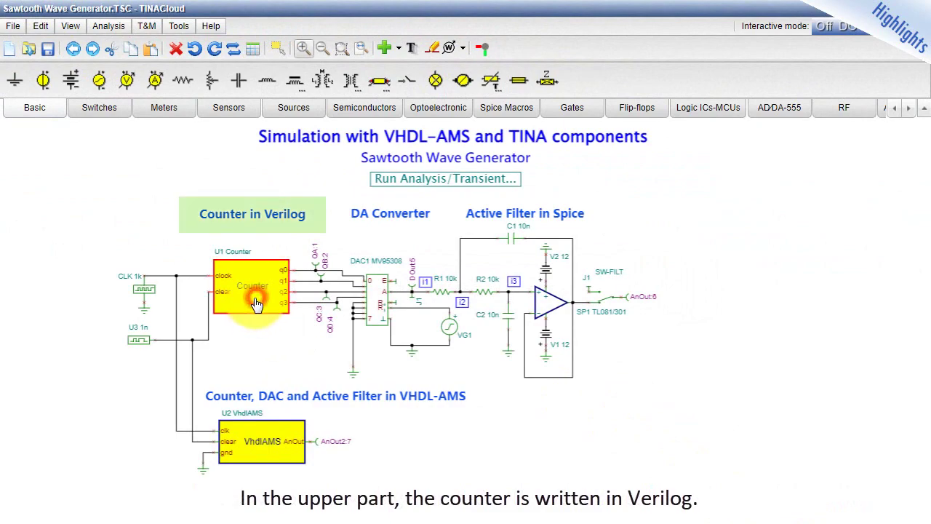
click(624, 291)
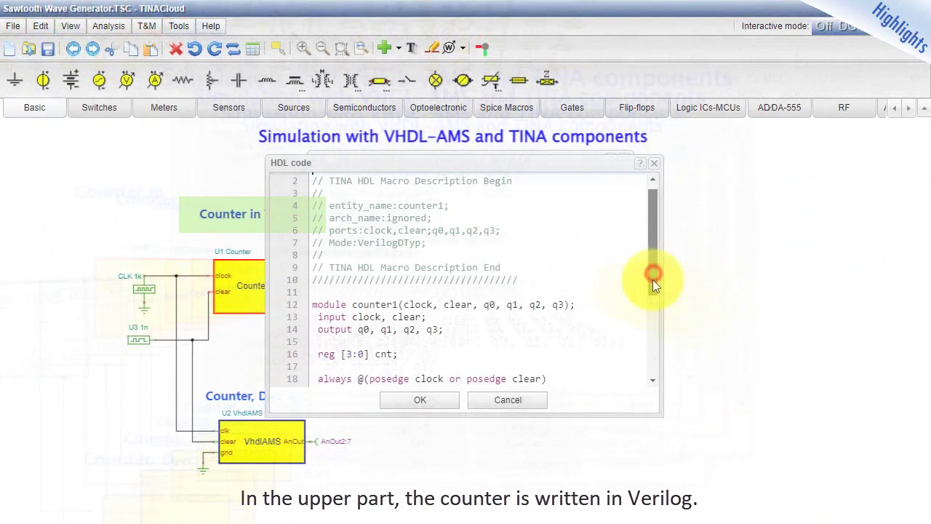
drag(653, 279, 654, 361)
click(419, 399)
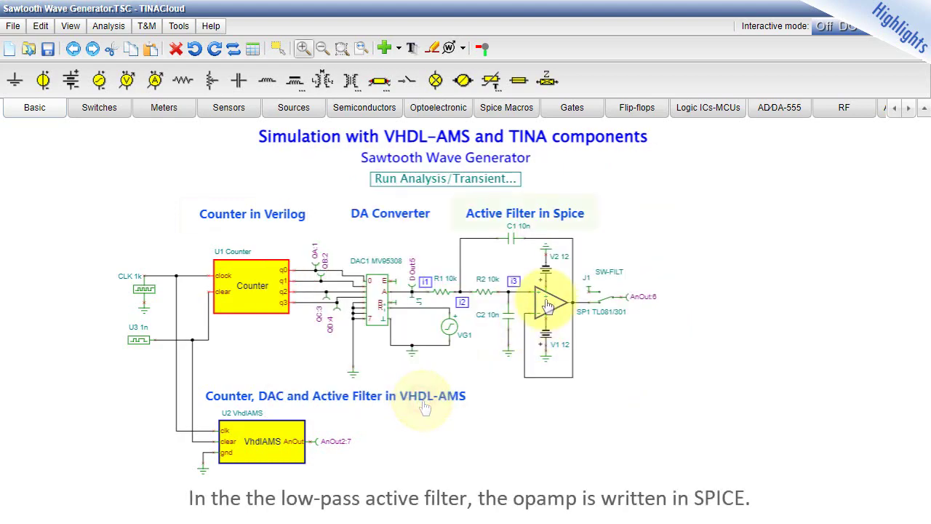
Step: Review the SPICE subcircuit content of the TL081/301 opamp SP1 in the active filter
double_click(548, 304)
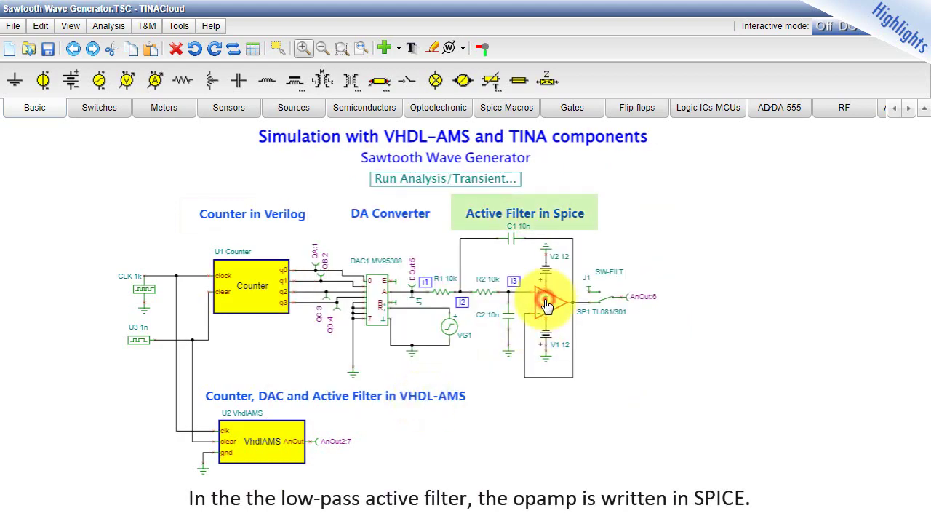
click(624, 292)
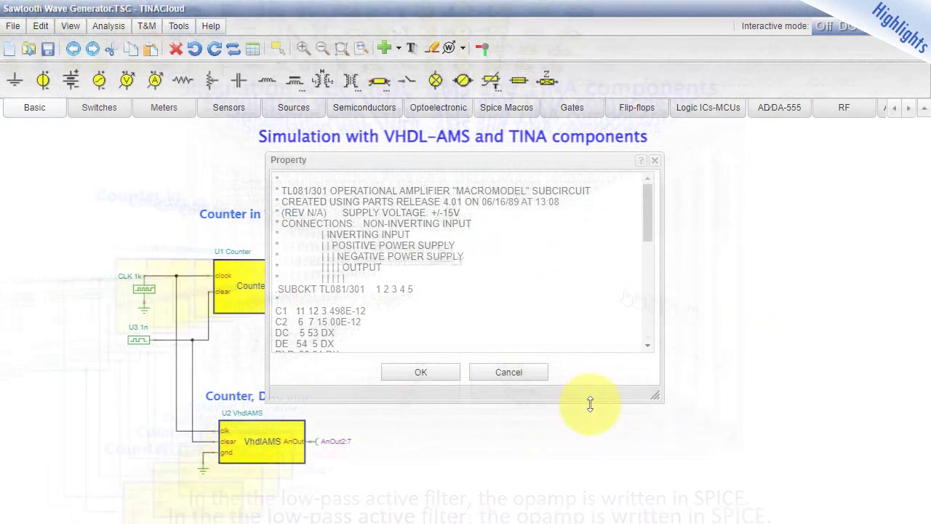
drag(648, 238, 653, 343)
click(422, 370)
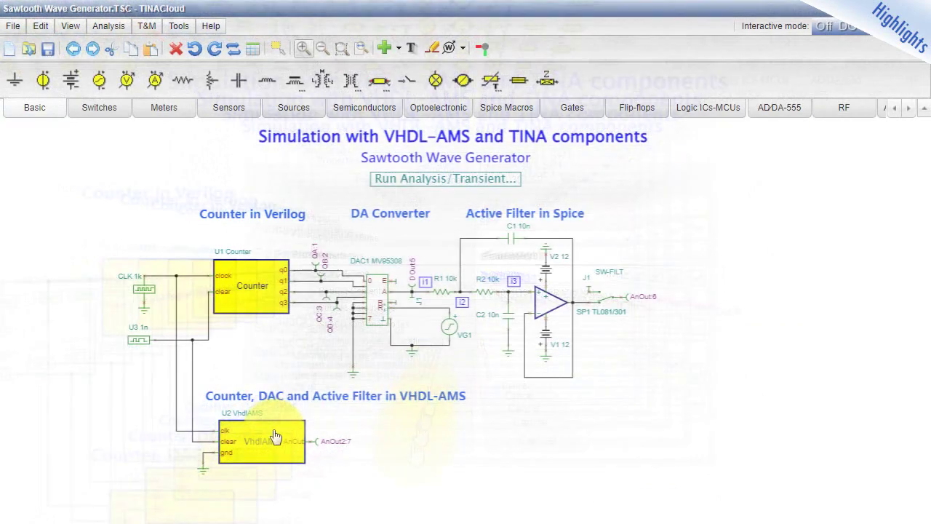
Step: Review the VHDL-AMS code of the U2 VhdlAMS block and close its properties
click(275, 434)
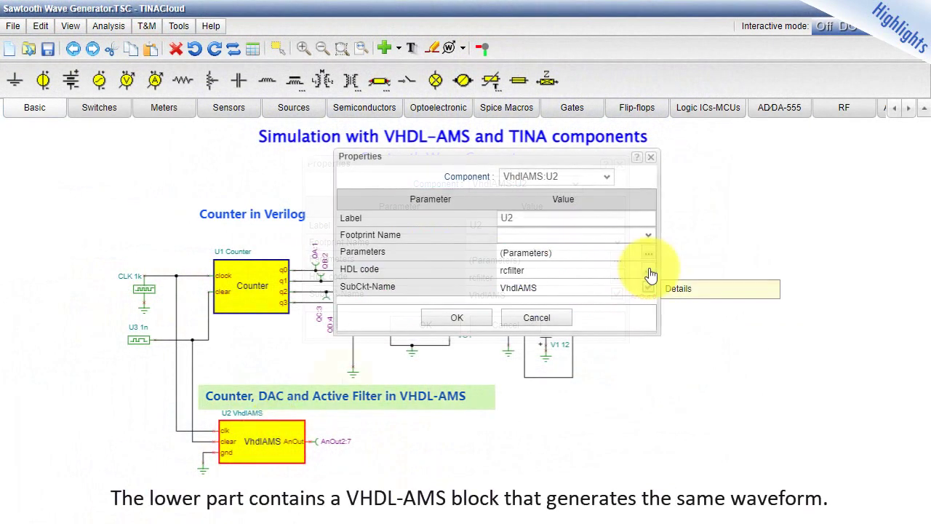
click(649, 267)
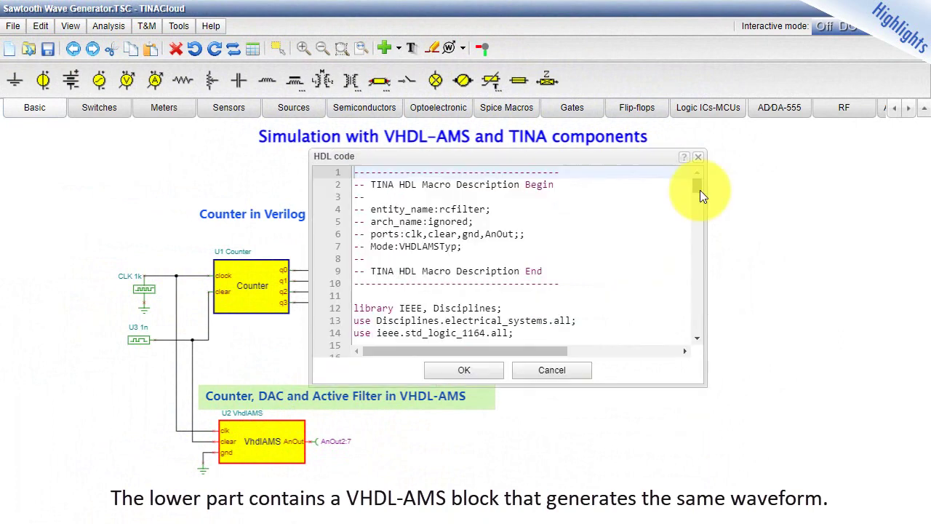
drag(700, 189, 669, 327)
click(476, 369)
click(469, 329)
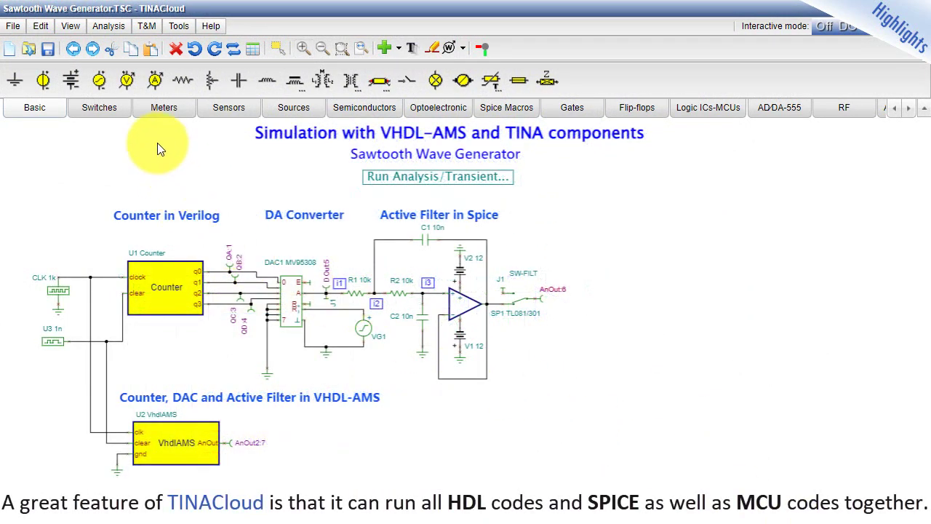
Step: Run the Transient analysis of the sawtooth wave generator circuit from 6.08m to 40m, calculating the operating point
click(110, 27)
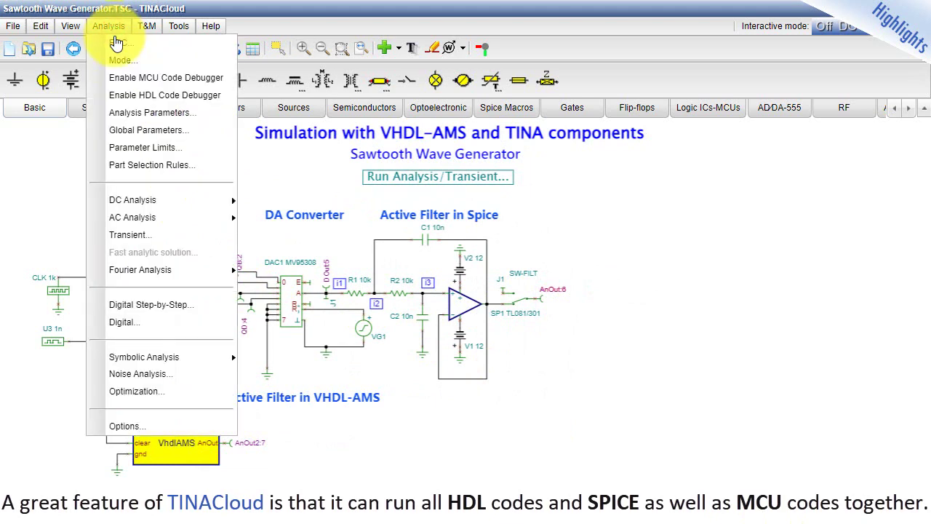
click(157, 235)
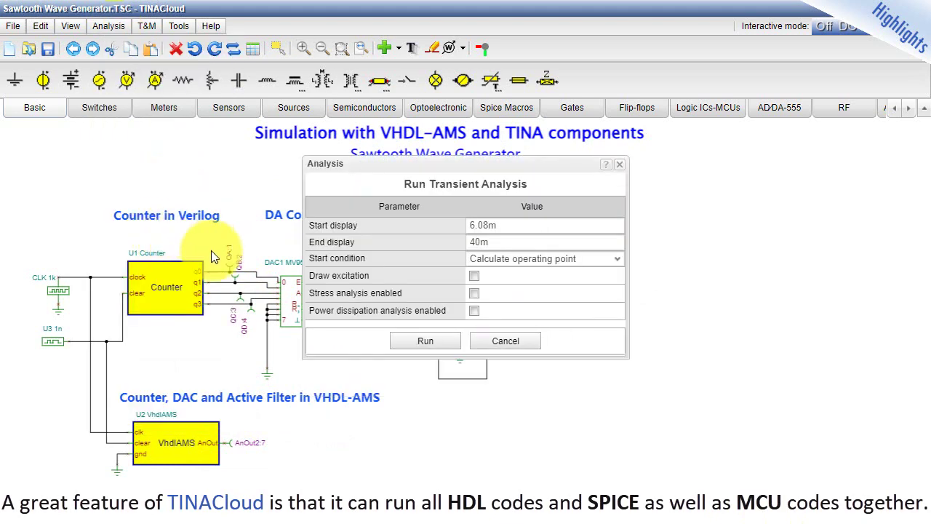
click(405, 344)
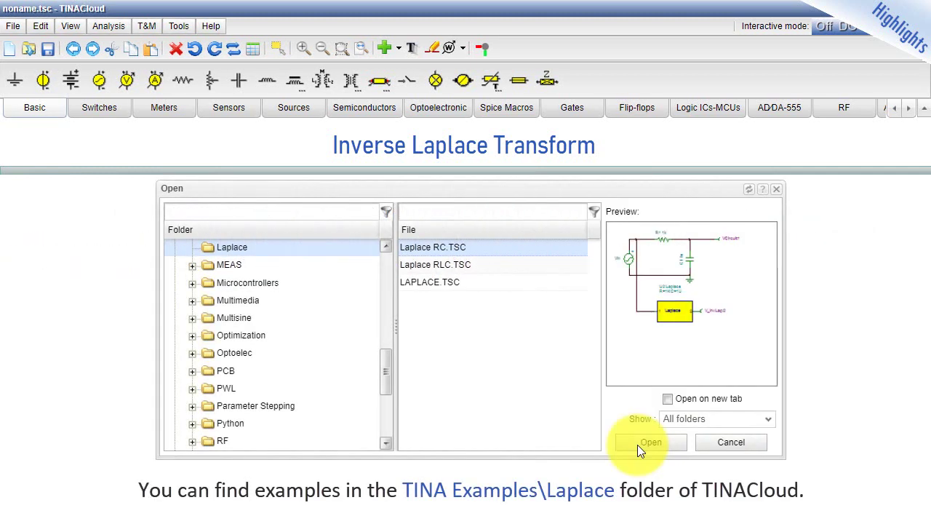
Step: Open Laplace RC.TSC from the Laplace examples folder and review the SPICE subcircuit content of the U2 Laplace block
click(638, 445)
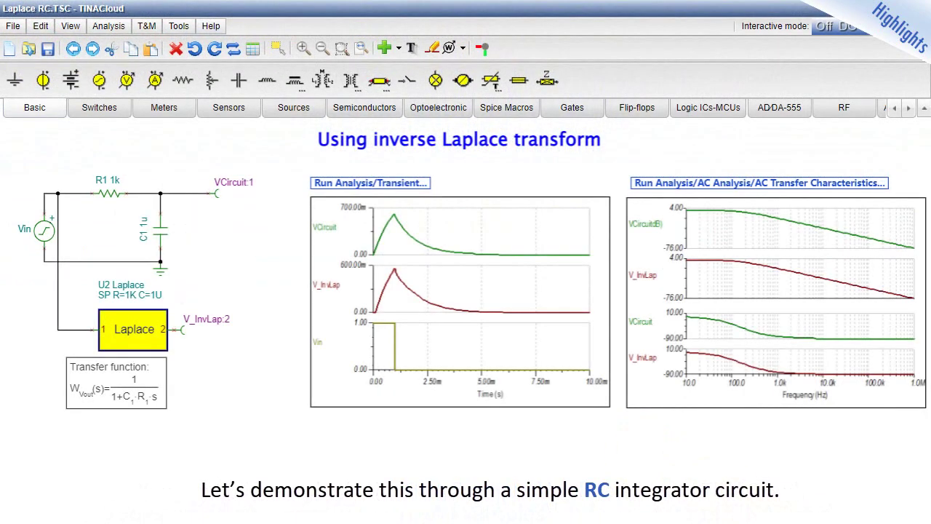
double_click(145, 341)
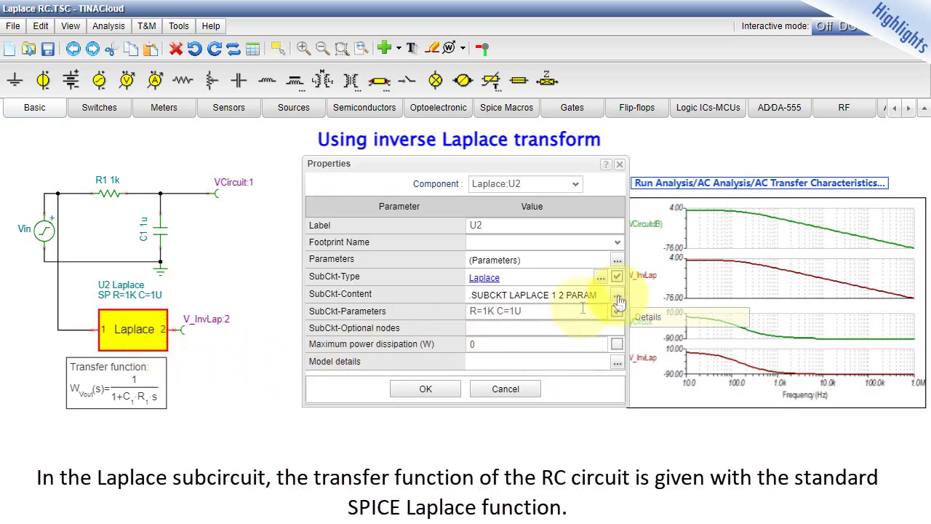
click(617, 295)
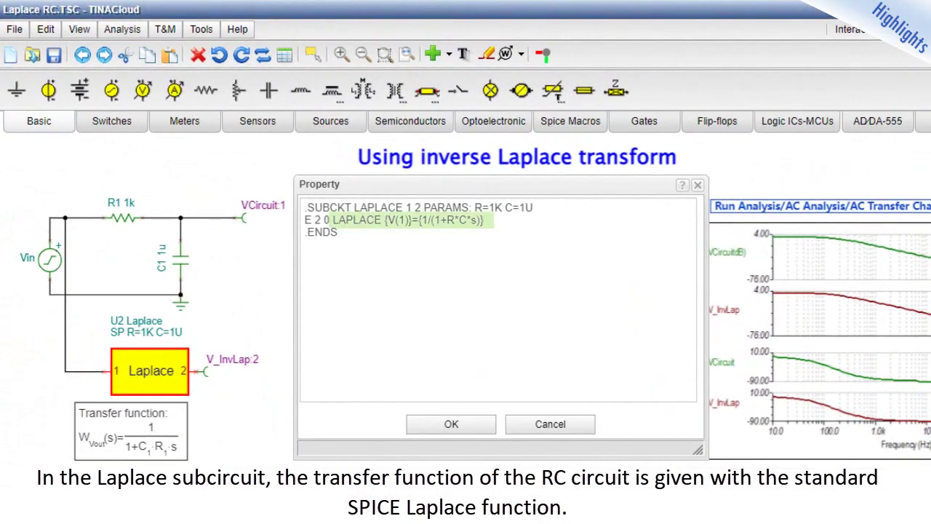
click(466, 430)
click(468, 439)
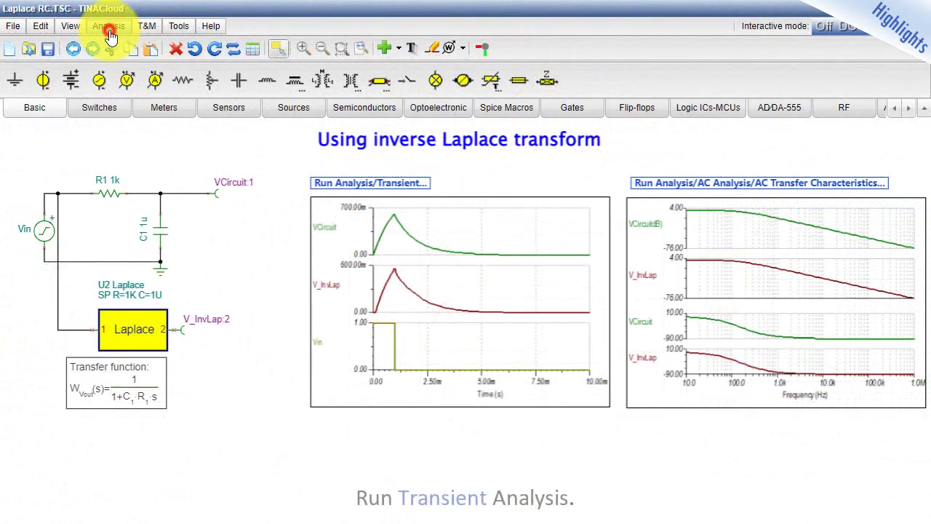
Step: Run the Transient analysis of the Laplace RC circuit from 0 to 10m with the excitation drawn
click(108, 27)
click(142, 236)
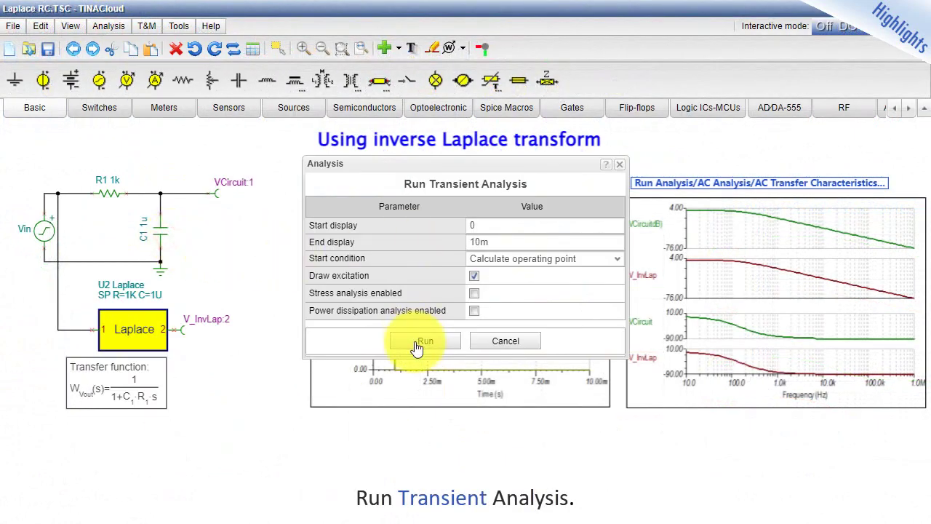
click(424, 341)
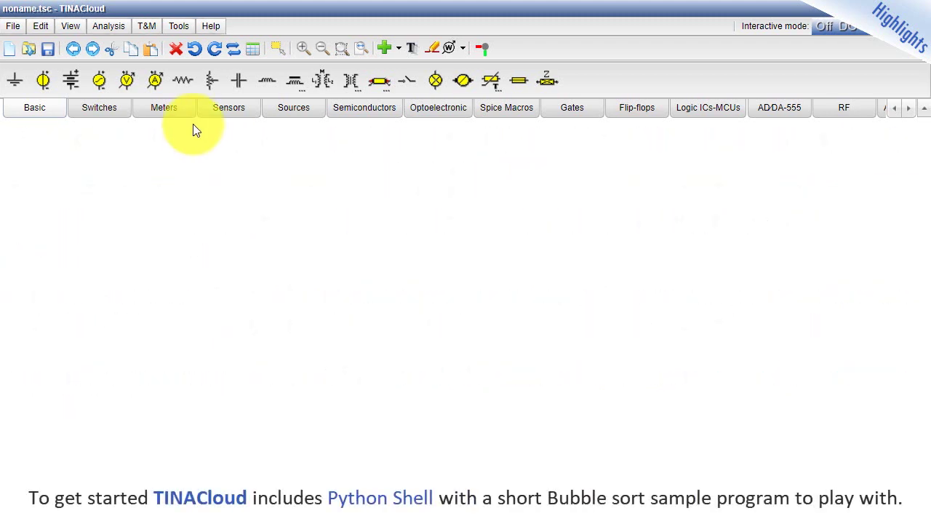
Step: Open the Python Shell, look through the sample Bubble Sort program and run it
click(179, 26)
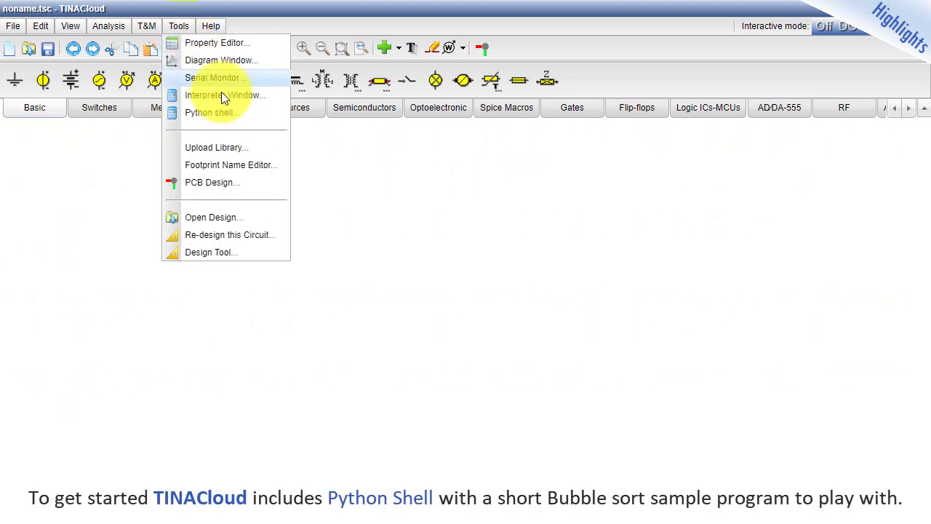
click(236, 113)
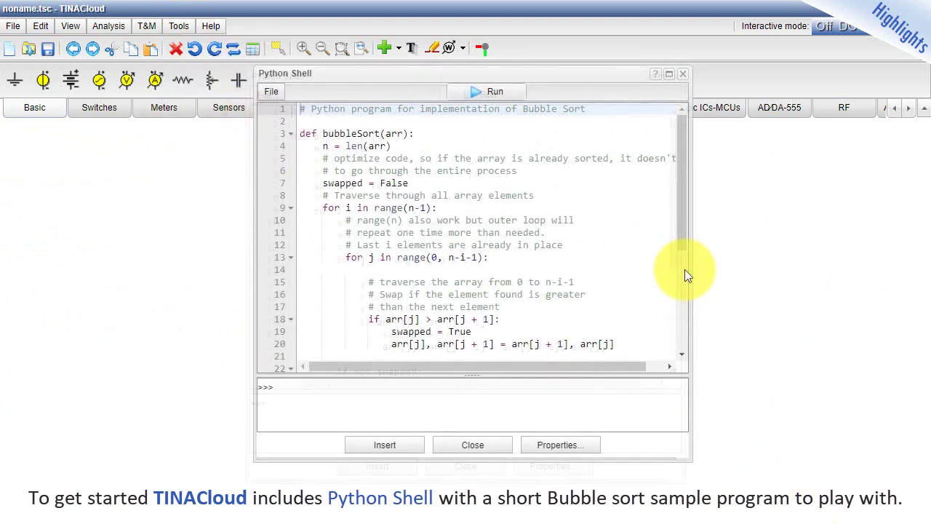
drag(679, 242, 686, 345)
click(470, 93)
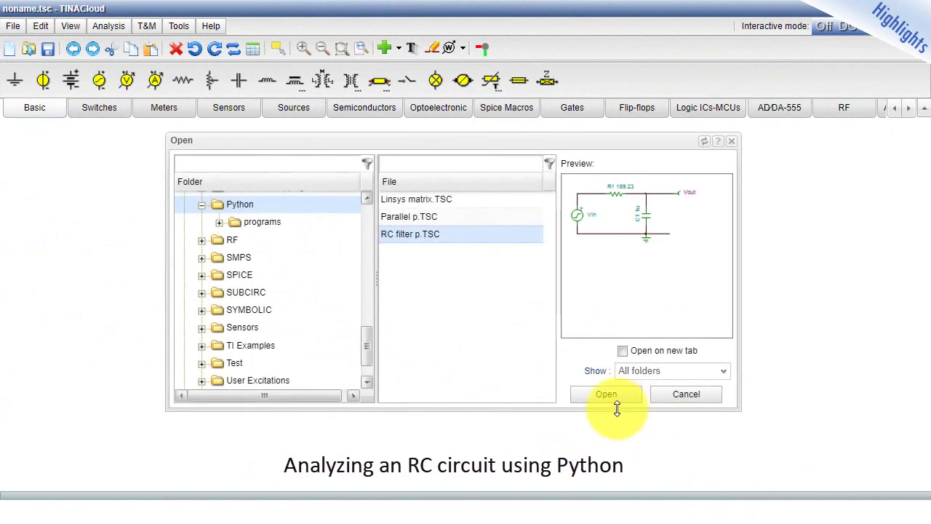
Step: Open RC filter p.TSC from the Python examples folder and run its embedded Python program to draw the Bode amplitude and phase characteristics
click(587, 396)
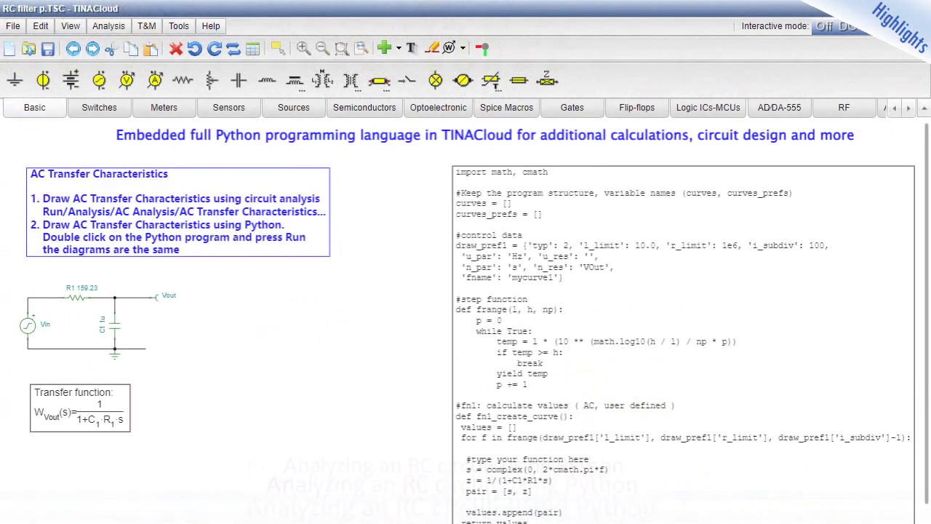
double_click(539, 256)
drag(793, 268, 787, 371)
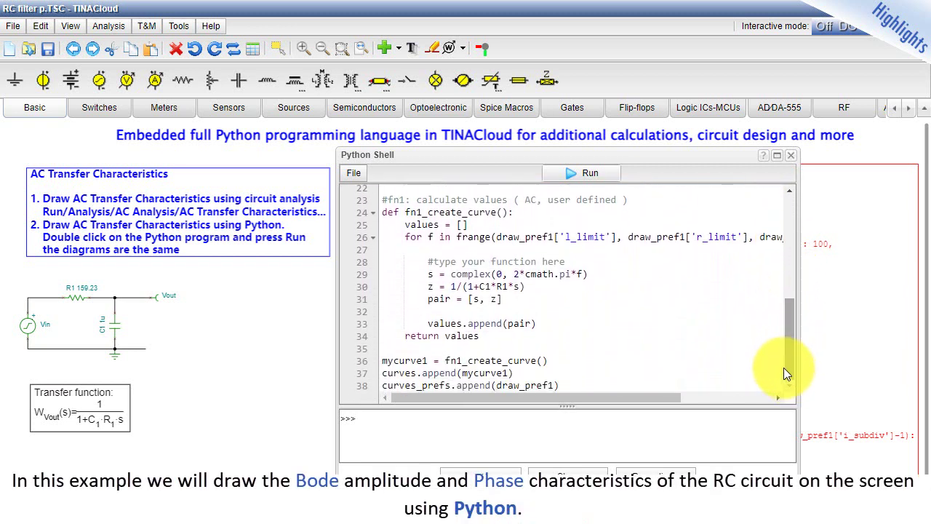
click(571, 177)
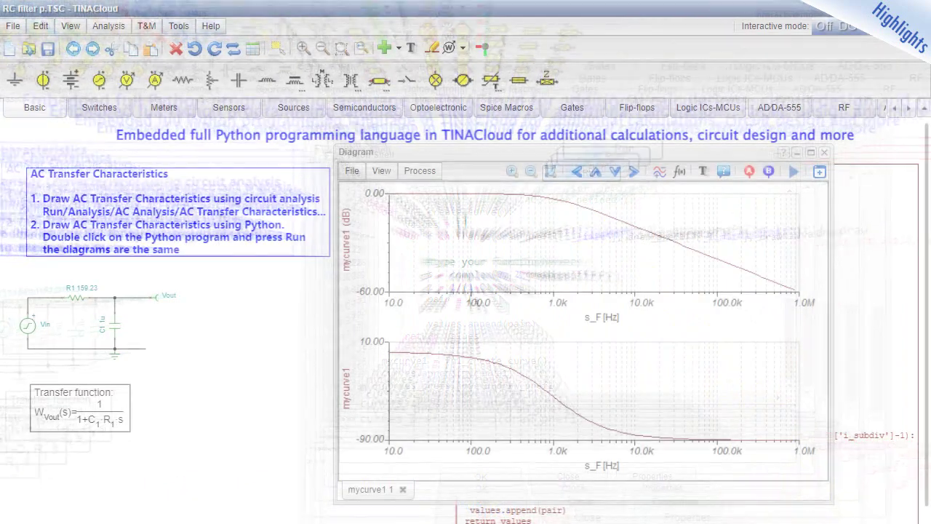